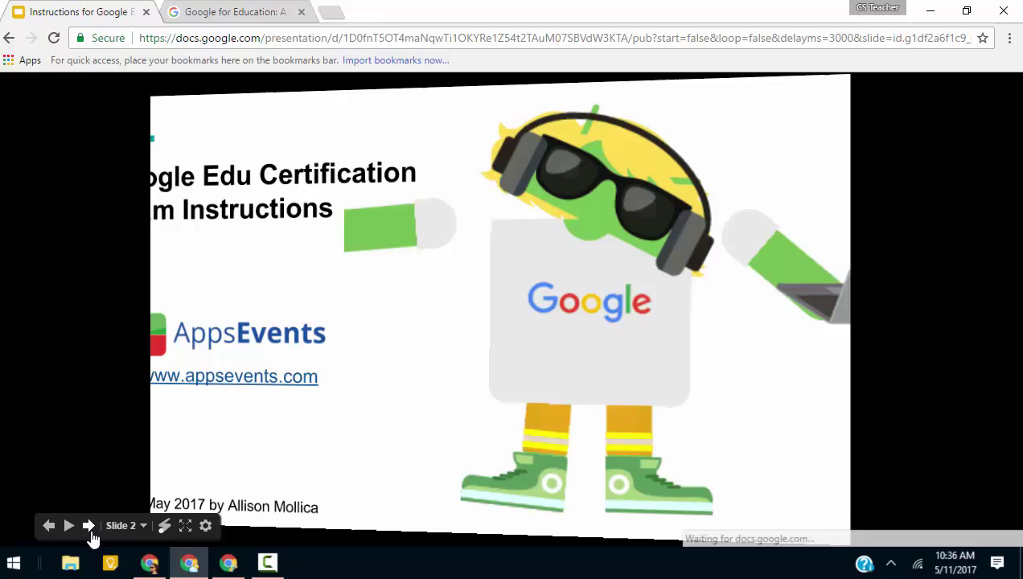
# Load edu.google.com in the Google for Education browser tab.
pyautogui.click(242, 12)
pyautogui.click(266, 39)
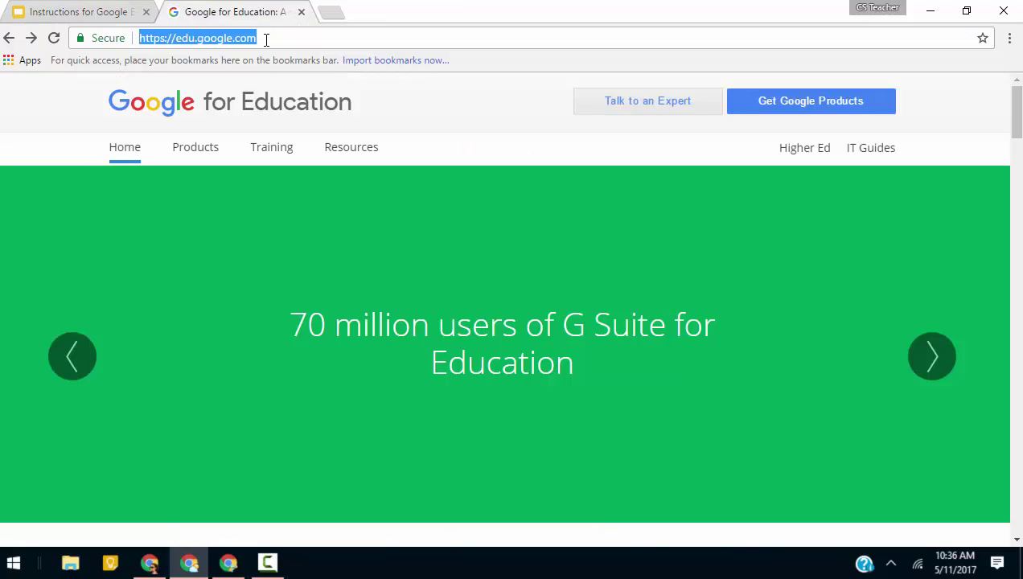
pyautogui.write('edu.google')
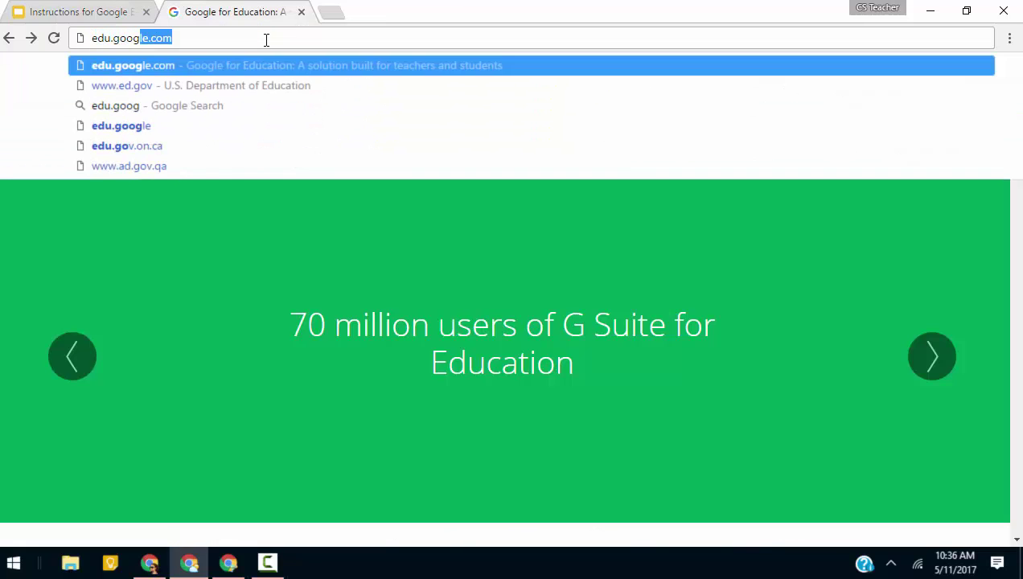
pyautogui.press('Return')
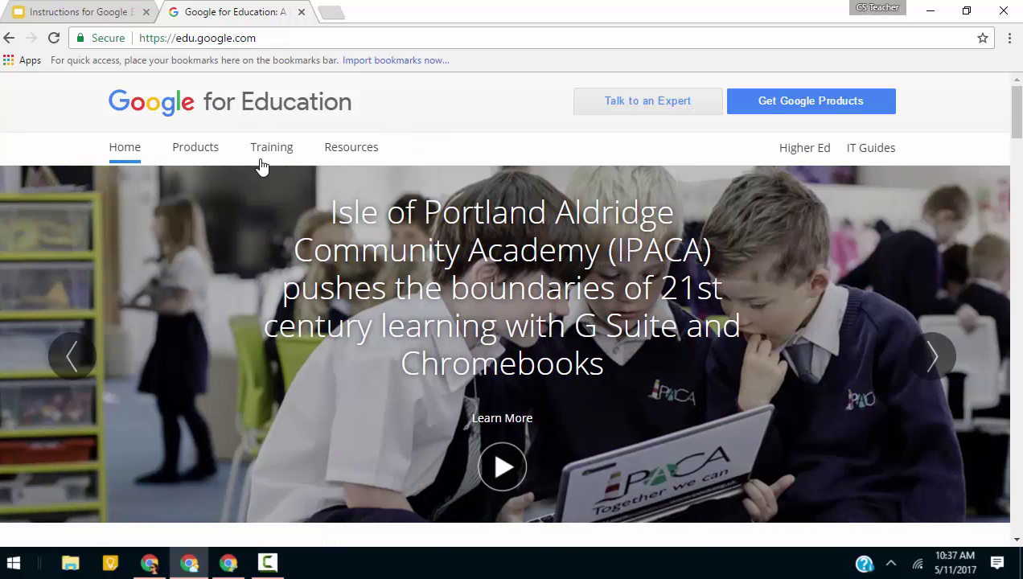
pyautogui.moveTo(270, 155)
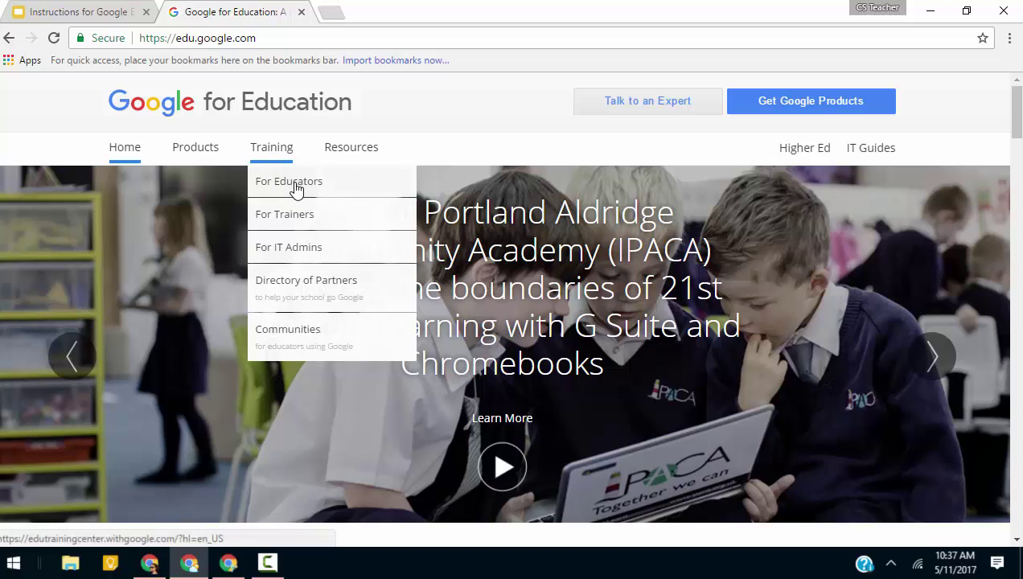
# Go from Training for Educators to the Certification page showing the Educator Level 1 and Level 2 cards.
pyautogui.click(296, 185)
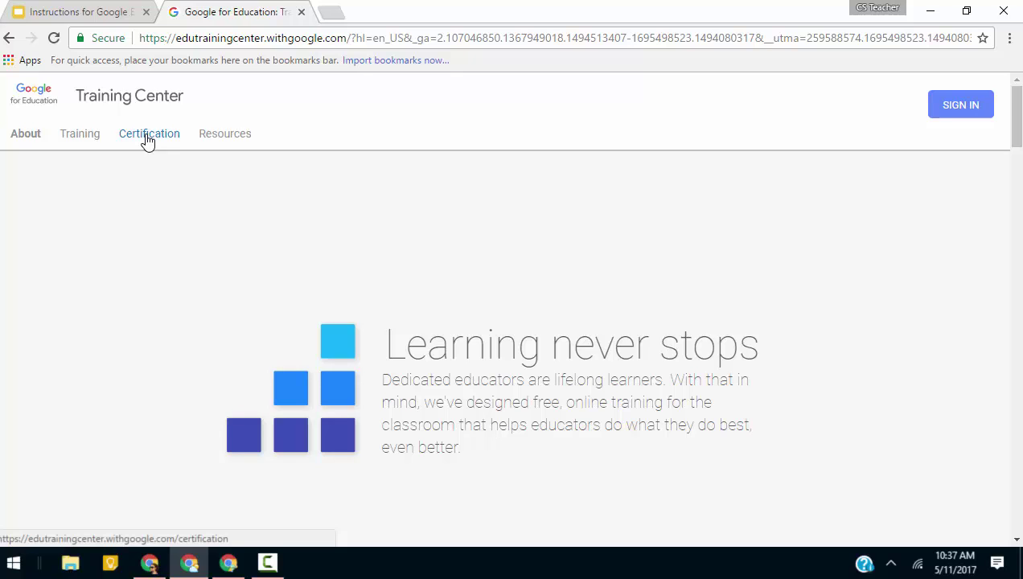
pyautogui.click(147, 138)
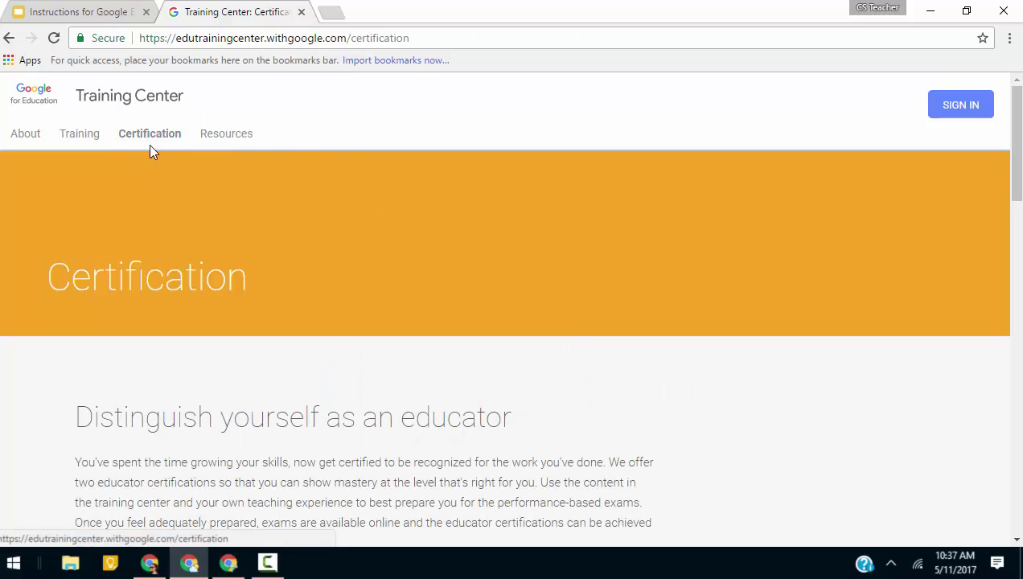
pyautogui.scroll(-5, 308, 164)
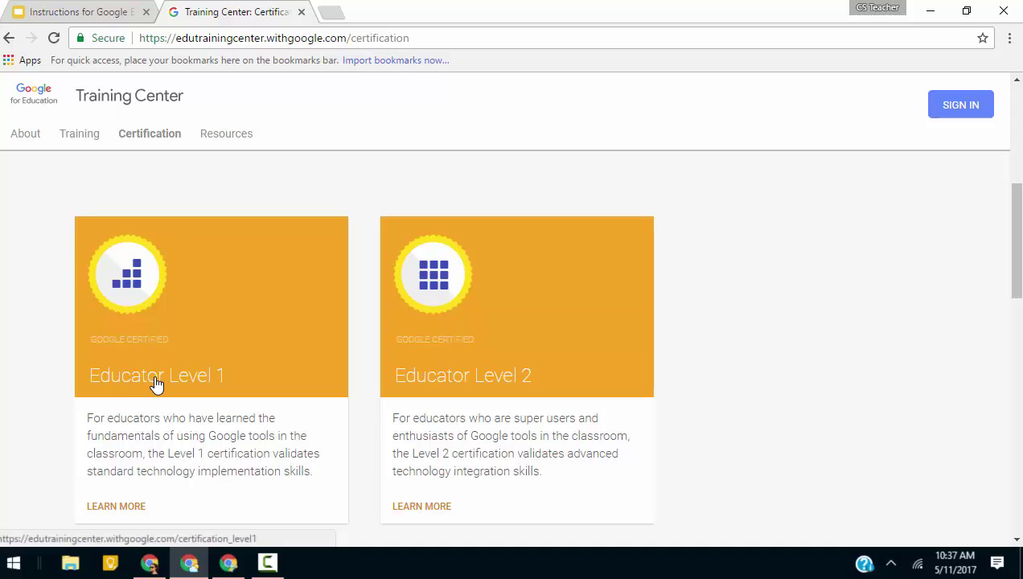
# Open the Educator Level 1 certification page and scroll down to its Register option.
pyautogui.click(137, 333)
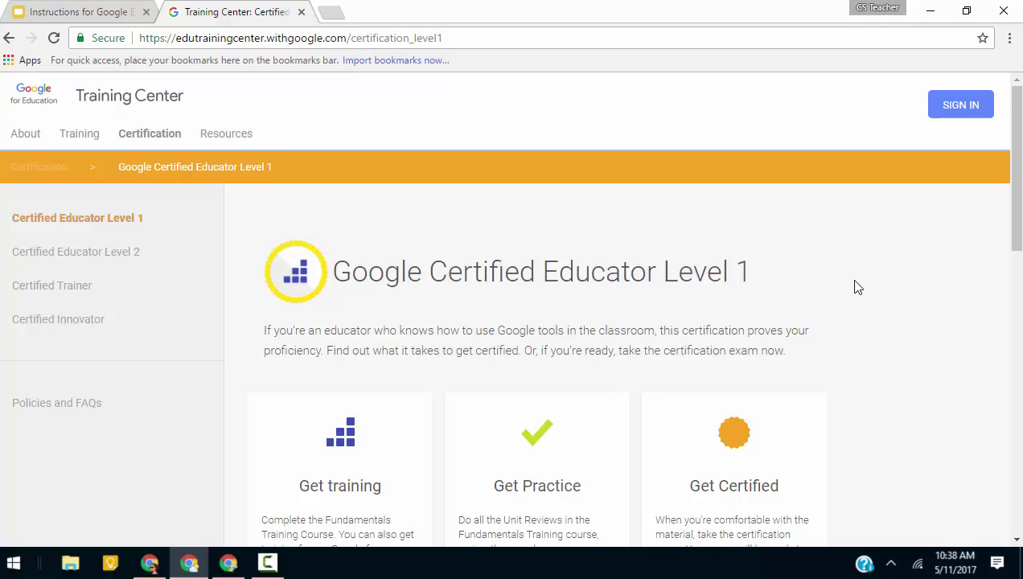
pyautogui.scroll(-3, 856, 285)
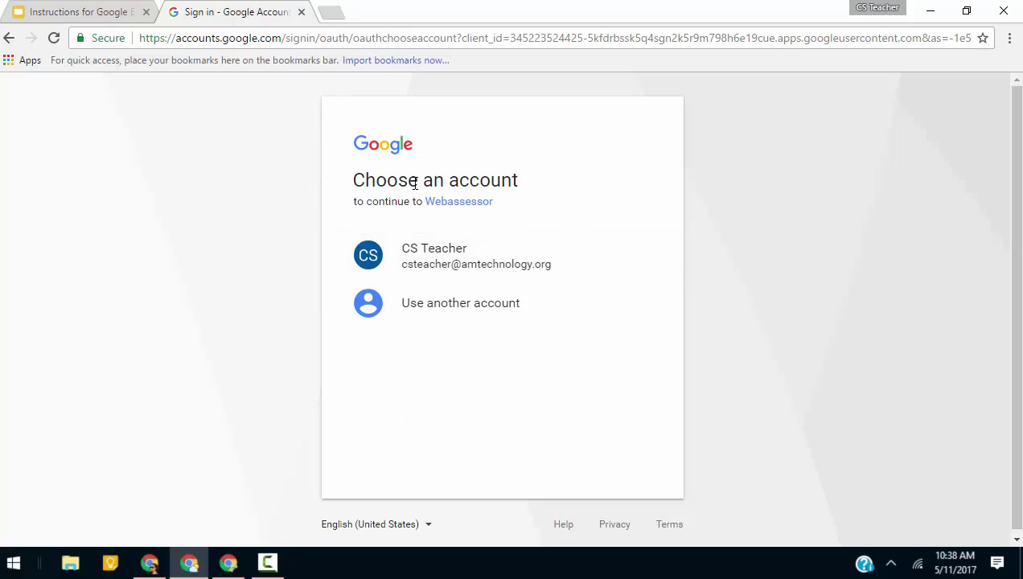
# Sign in with the teacher's Google account and bookmark the Create Test Taker Account page.
pyautogui.click(609, 257)
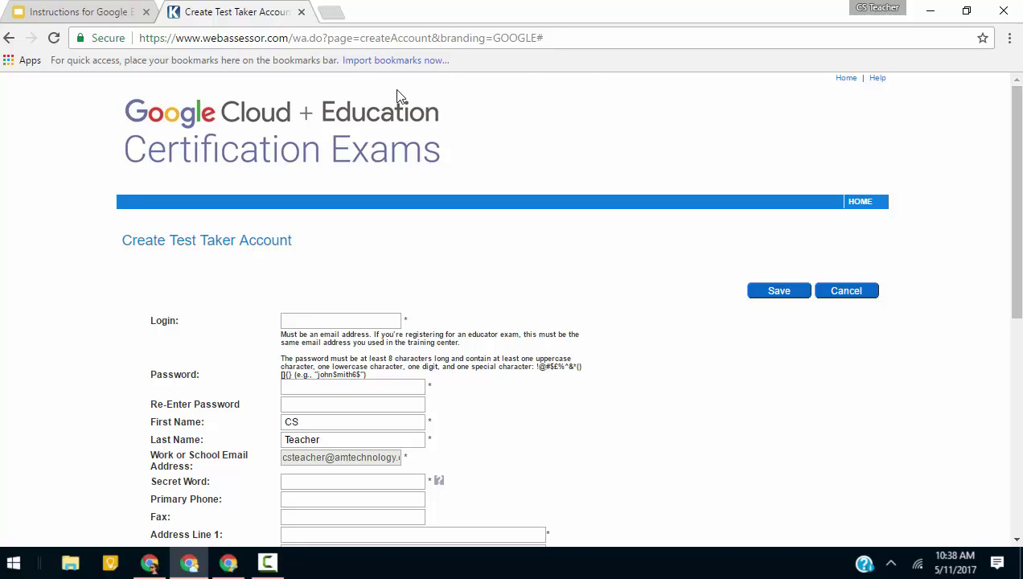
pyautogui.moveTo(229, 44); pyautogui.dragTo(146, 38)
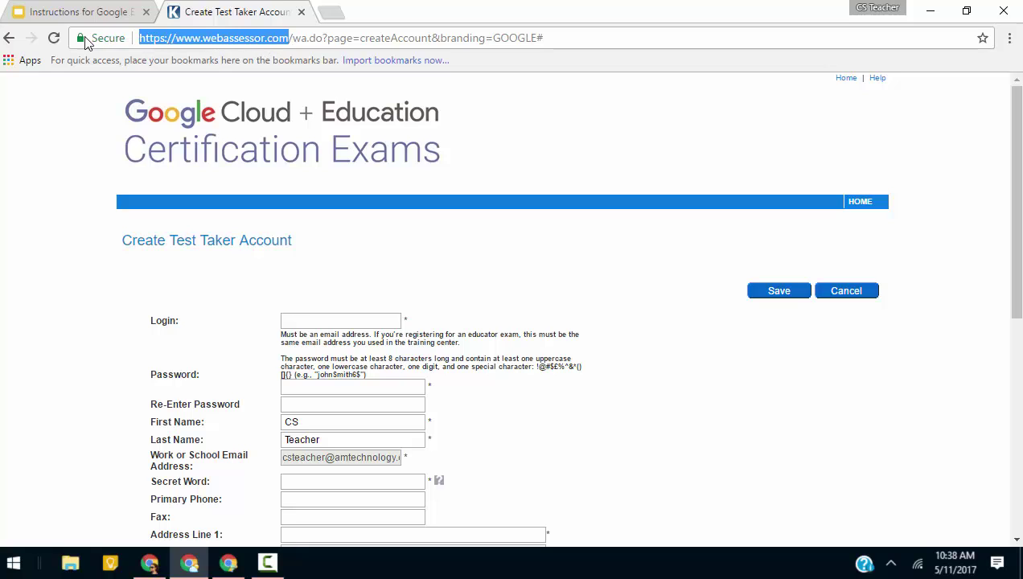
pyautogui.moveTo(81, 42); pyautogui.dragTo(68, 78)
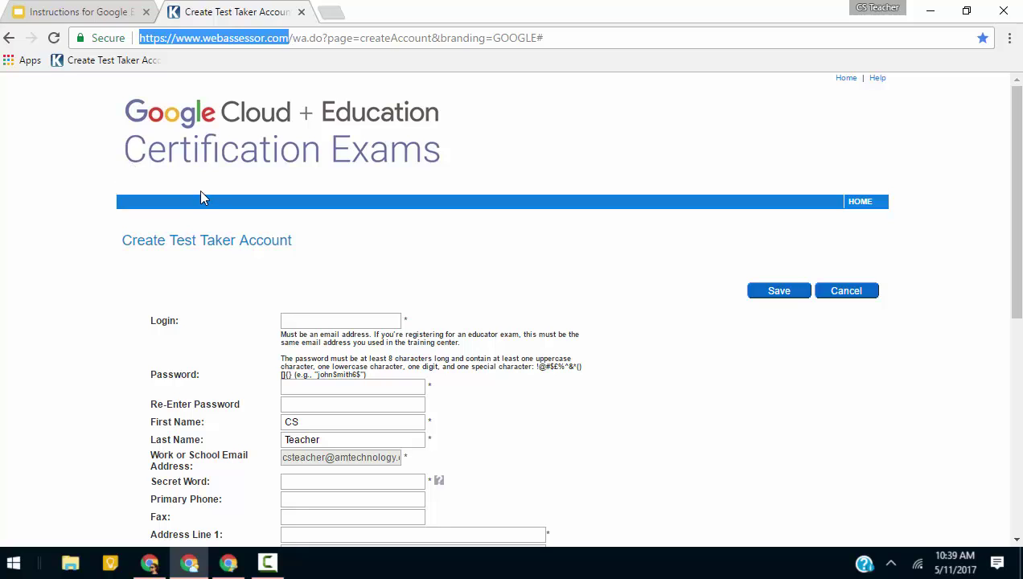
# Enter a login name, paste the same password into both password fields, and reach the Secret Word field.
pyautogui.scroll(-3, 306, 266)
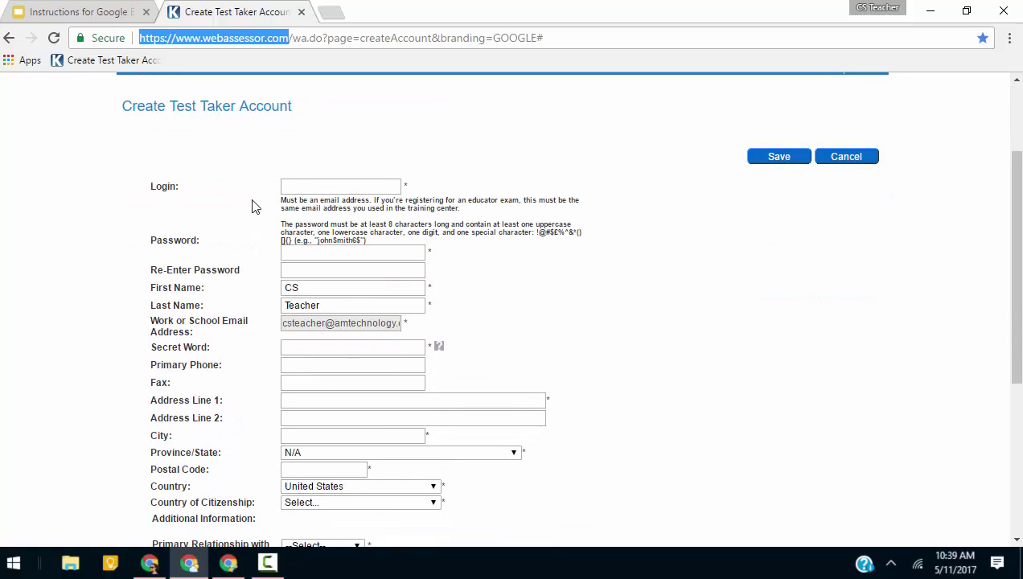
pyautogui.click(308, 188)
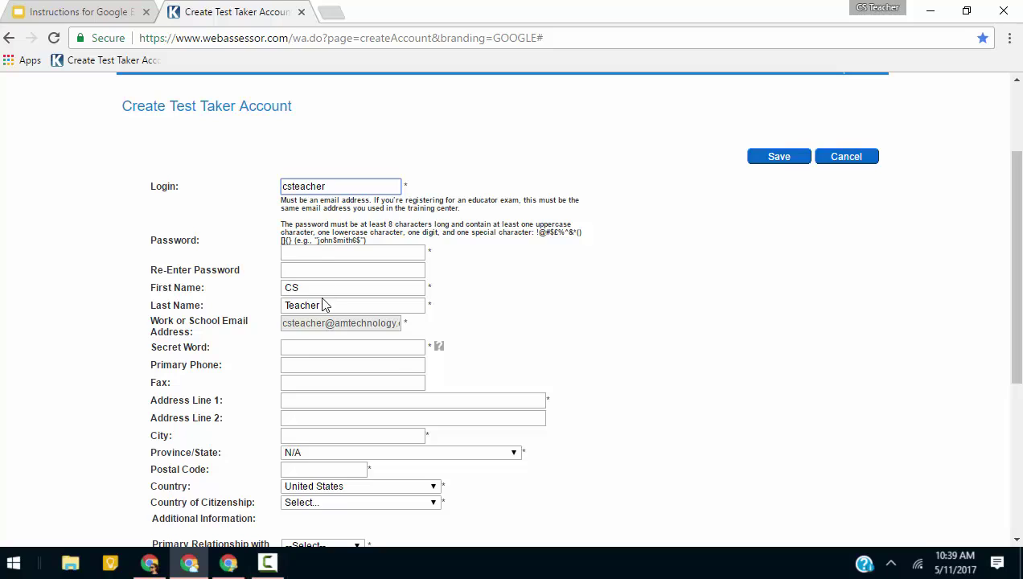
pyautogui.click(306, 253)
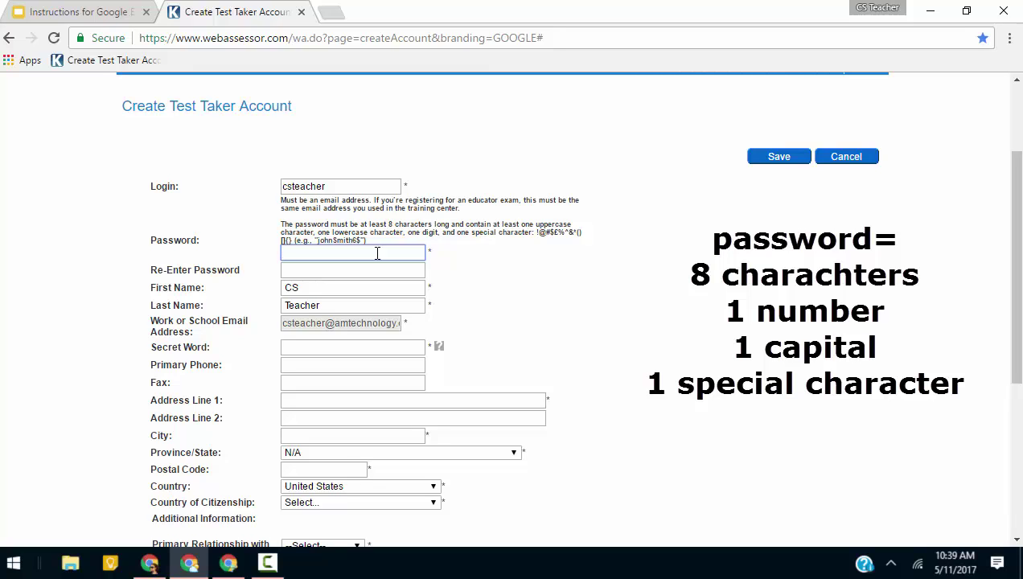
pyautogui.moveTo(366, 240); pyautogui.dragTo(317, 241)
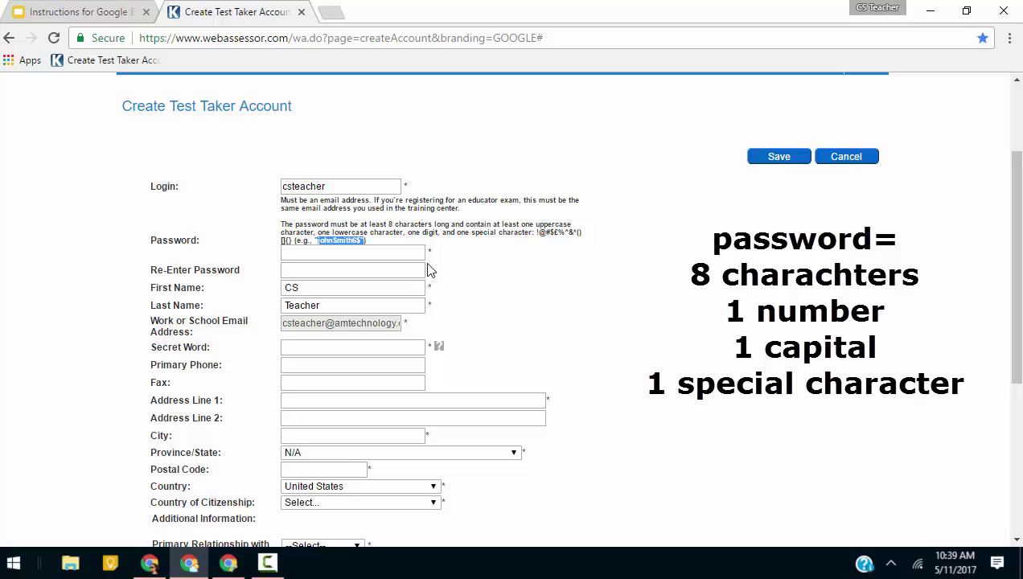
pyautogui.click(422, 251)
pyautogui.hotkey('ctrl', 'v')
pyautogui.click(351, 272)
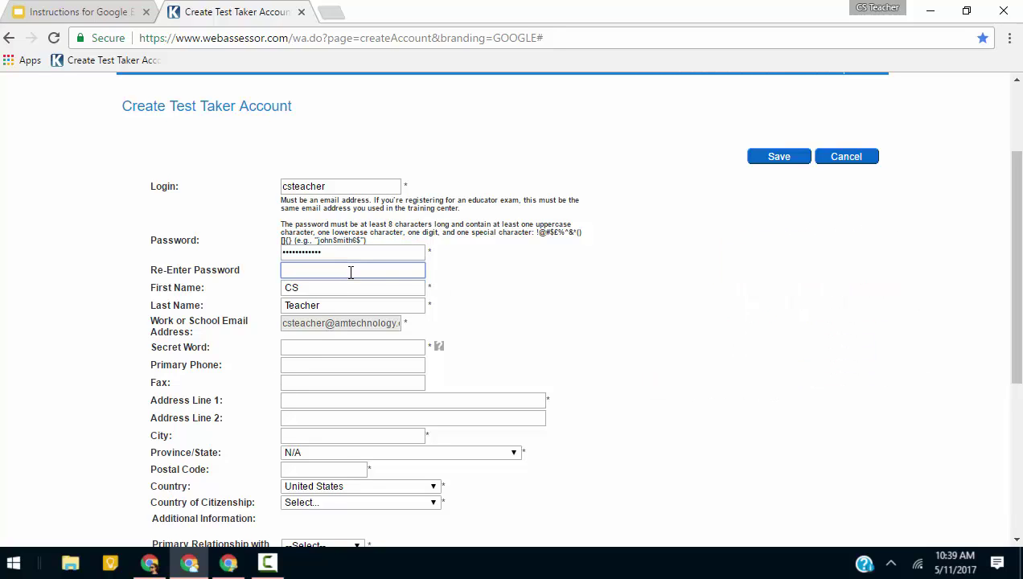
pyautogui.hotkey('ctrl', 'v')
pyautogui.click(402, 346)
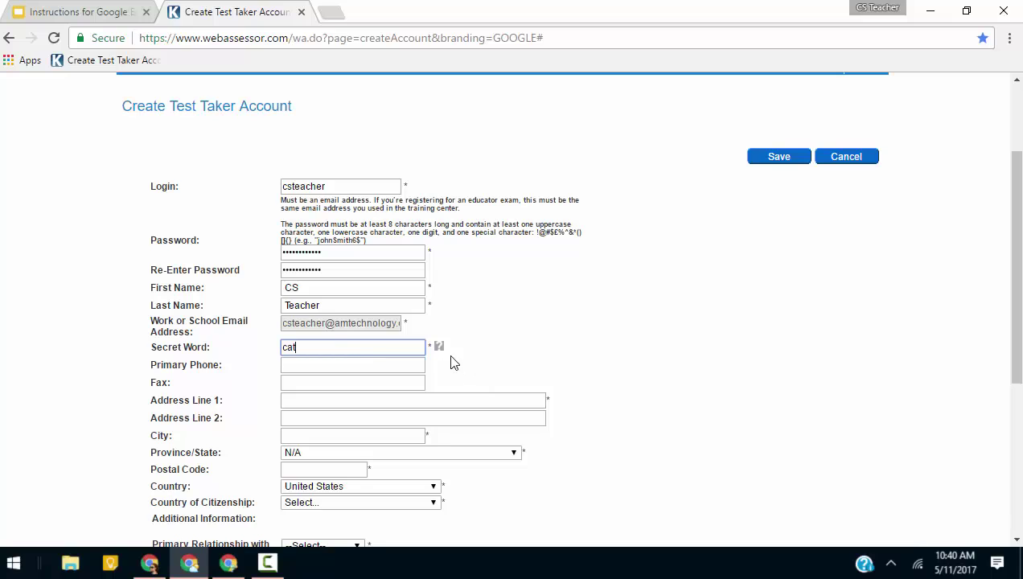
pyautogui.moveTo(444, 356)
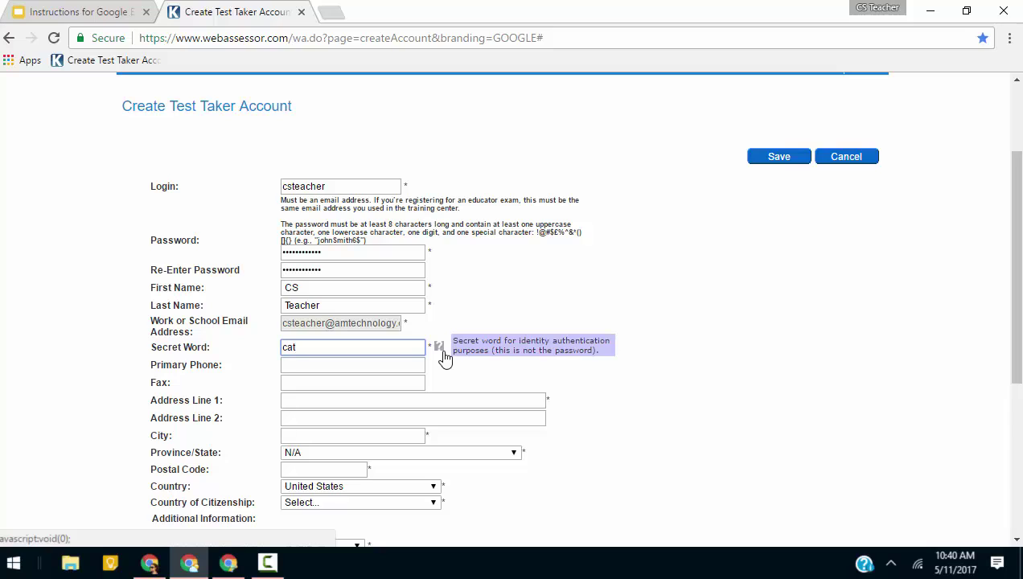
# Append the school e-mail domain to the login so it becomes the full e-mail address.
pyautogui.click(352, 184)
pyautogui.write('@amtechnology.org')
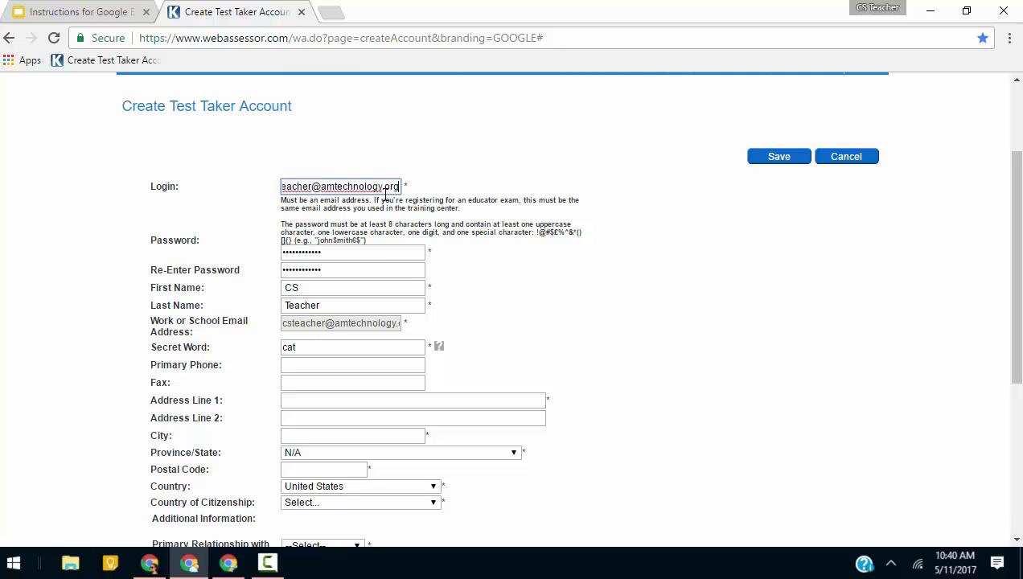
pyautogui.moveTo(325, 186); pyautogui.dragTo(428, 185)
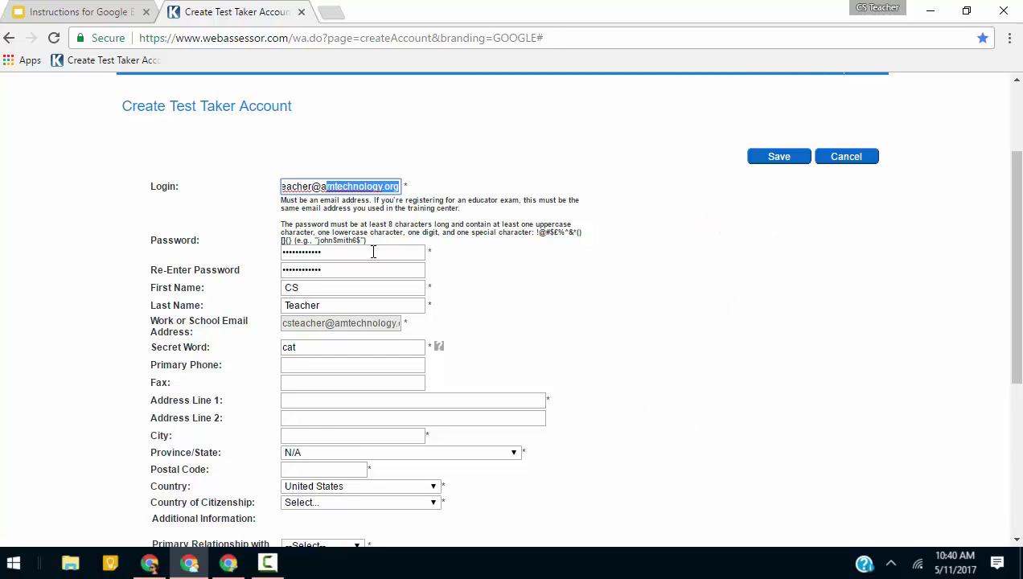
pyautogui.scroll(-2, 493, 258)
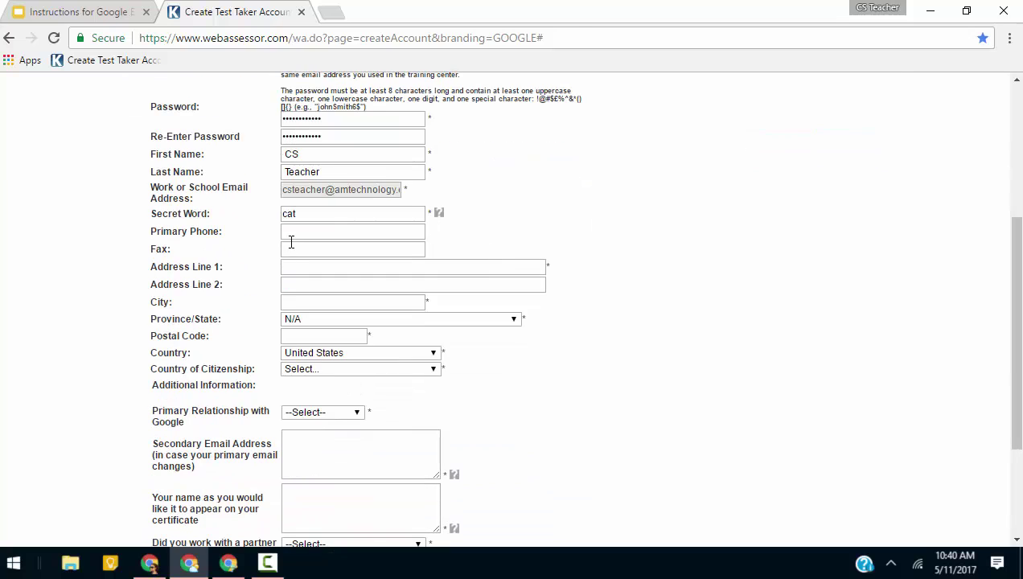
# Fill in a placeholder street, city and postal code with the state set to New Hampshire.
pyautogui.click(338, 269)
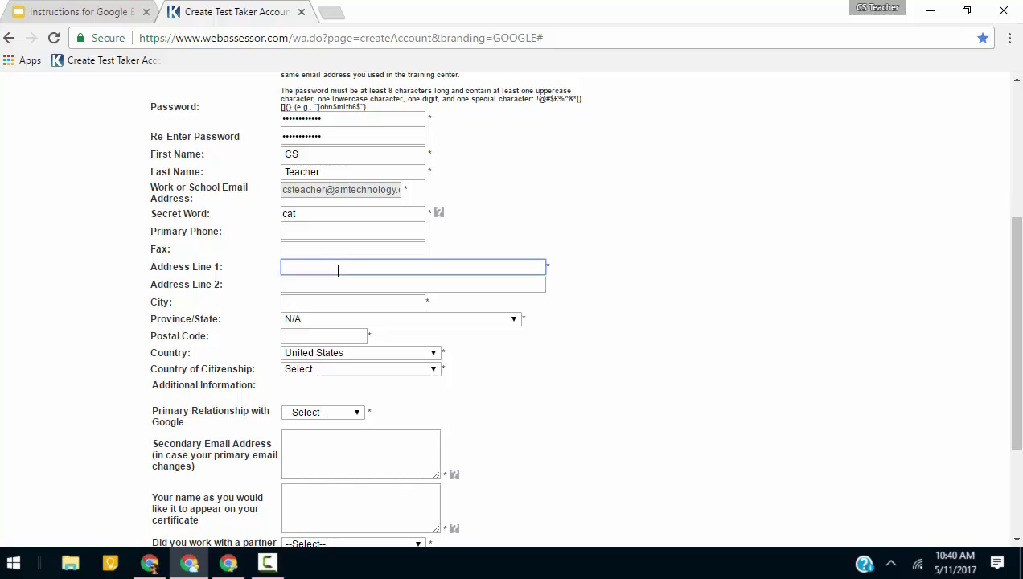
pyautogui.write('Street')
pyautogui.click(360, 299)
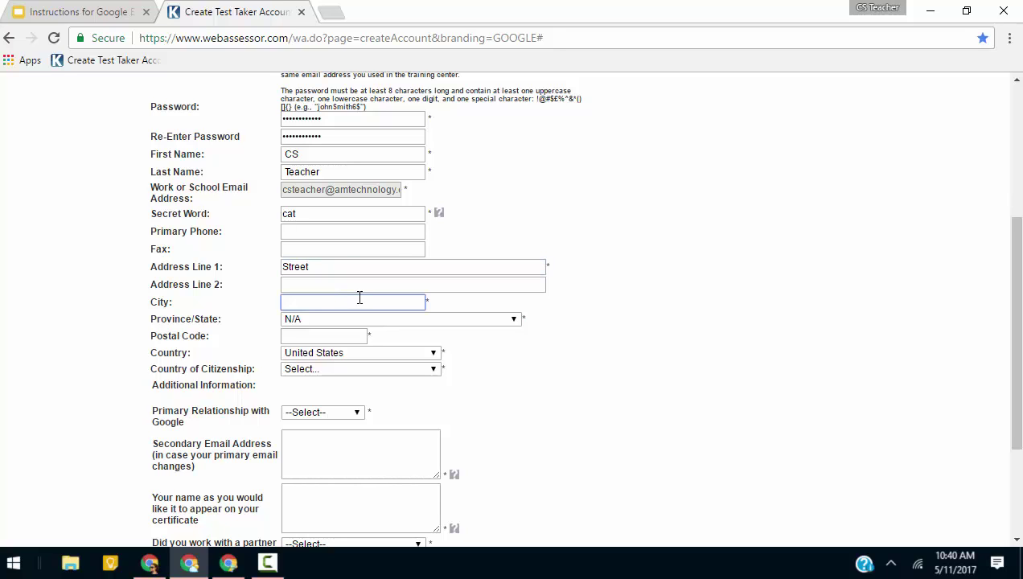
pyautogui.write('City')
pyautogui.click(322, 322)
pyautogui.scroll(-4, 332, 291)
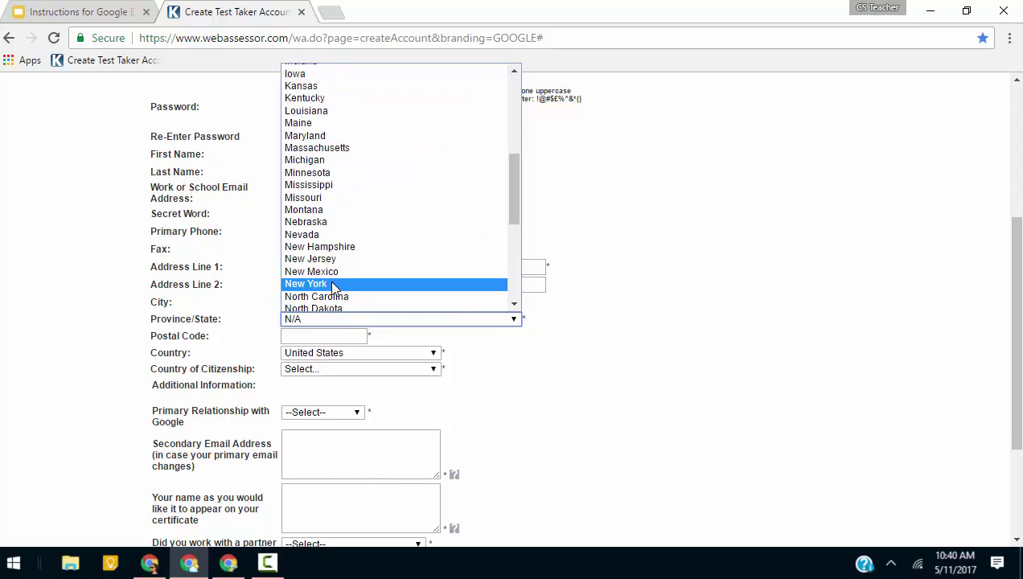
pyautogui.click(319, 246)
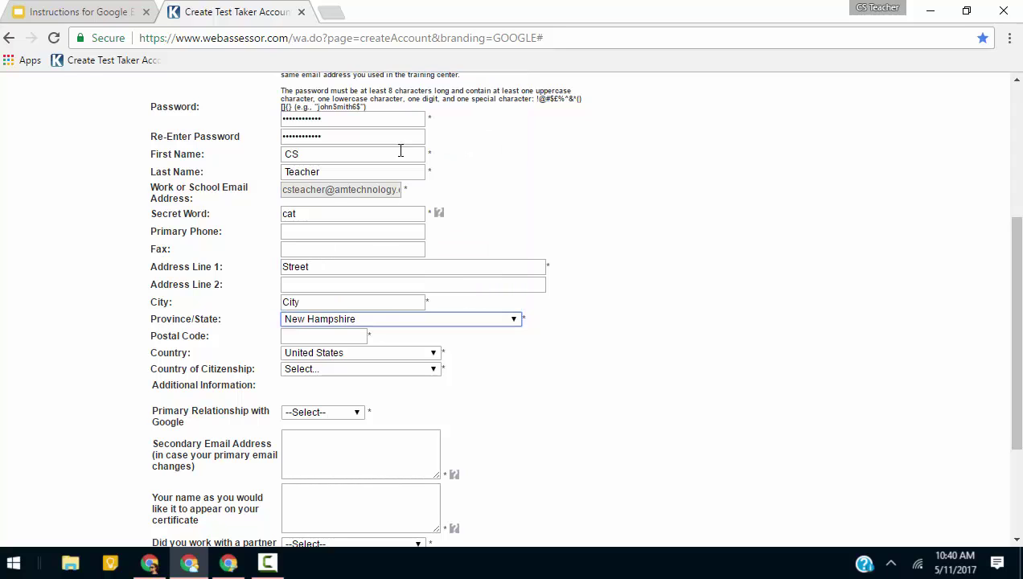
pyautogui.click(320, 338)
pyautogui.write('00000')
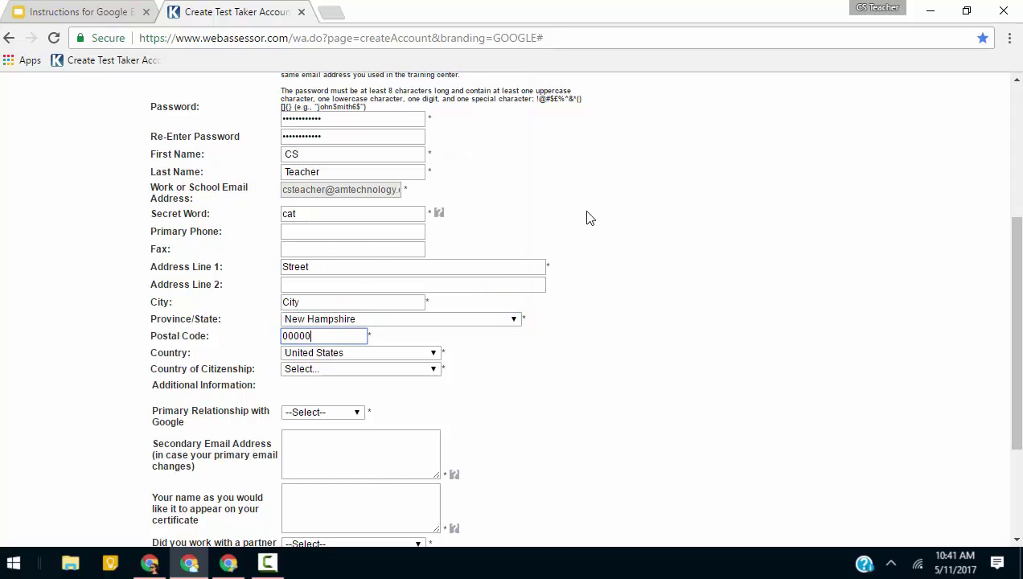
# Set country of citizenship to United States and relationship with Google to Educator.
pyautogui.click(314, 368)
pyautogui.scroll(-7, 322, 338)
pyautogui.press('u')
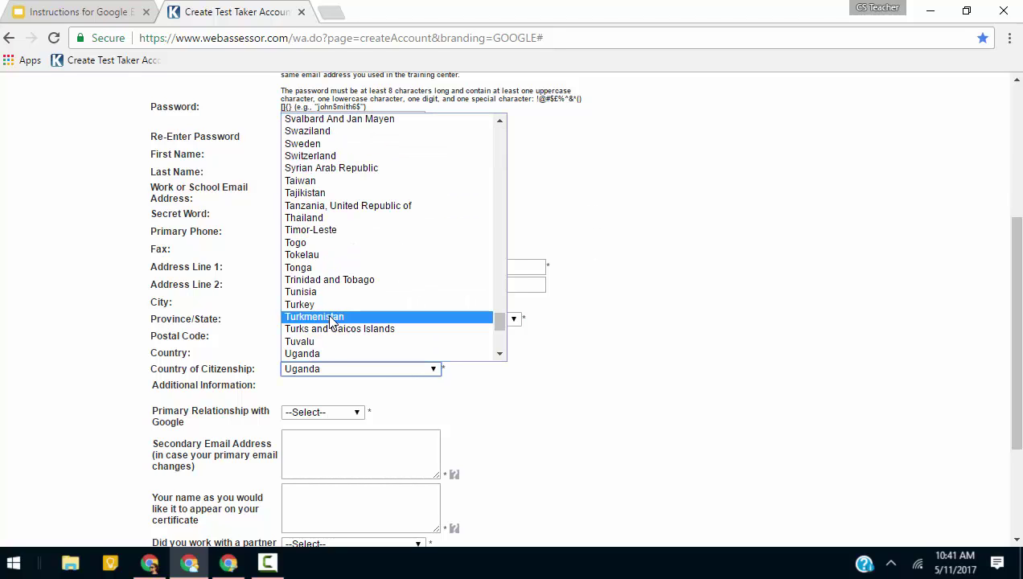
pyautogui.scroll(-6, 333, 319)
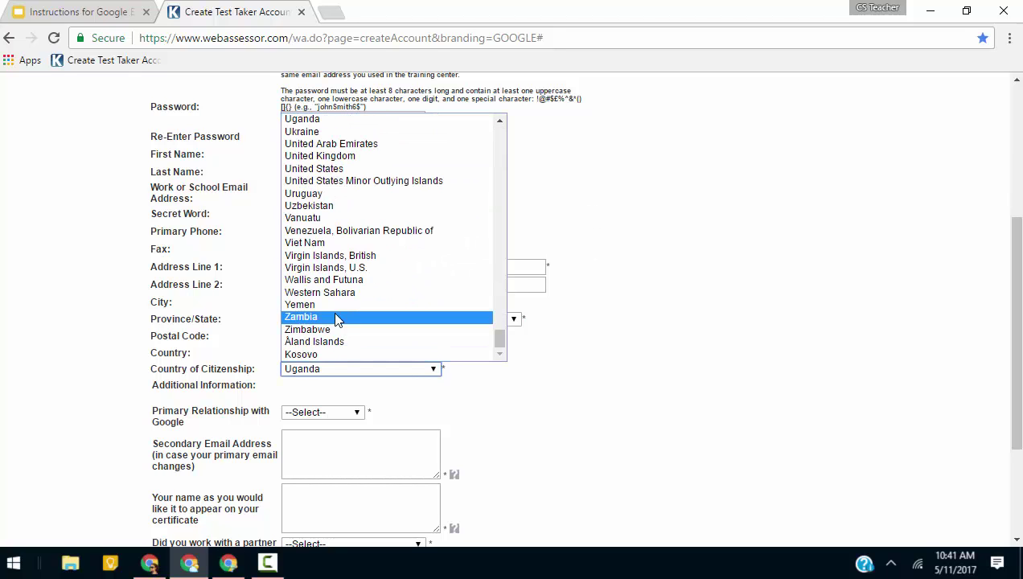
pyautogui.click(333, 168)
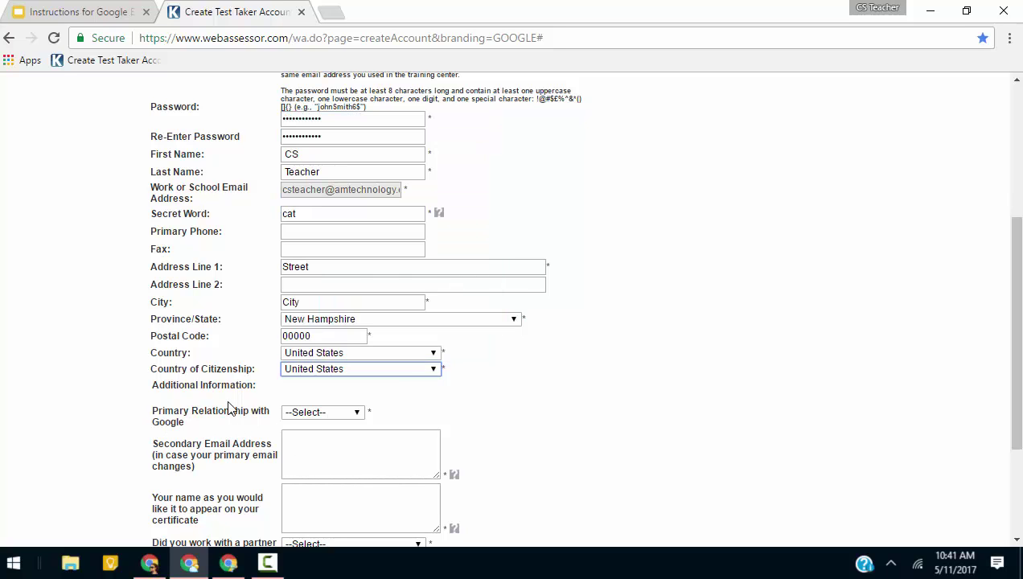
pyautogui.scroll(-3, 599, 317)
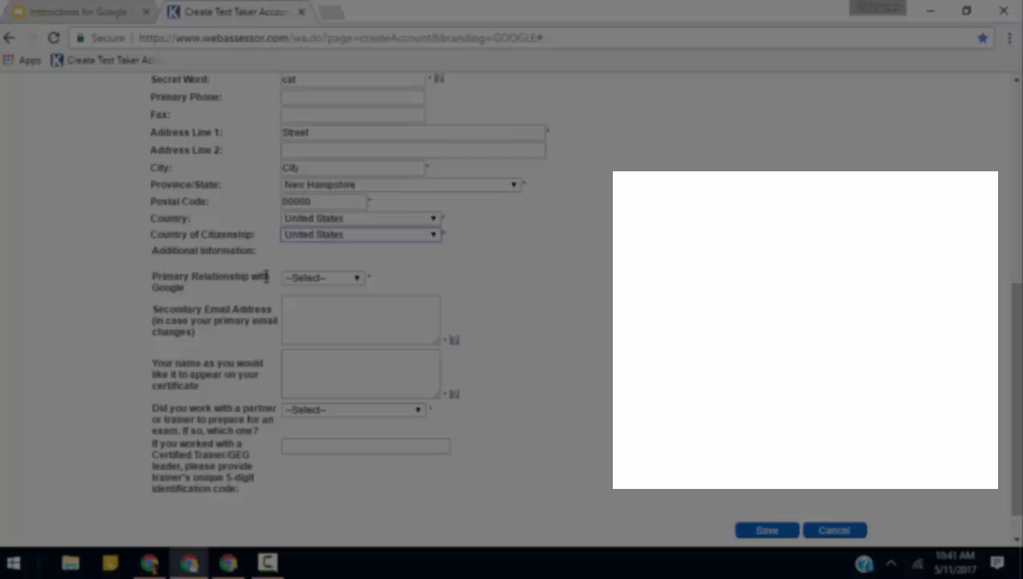
pyautogui.click(302, 279)
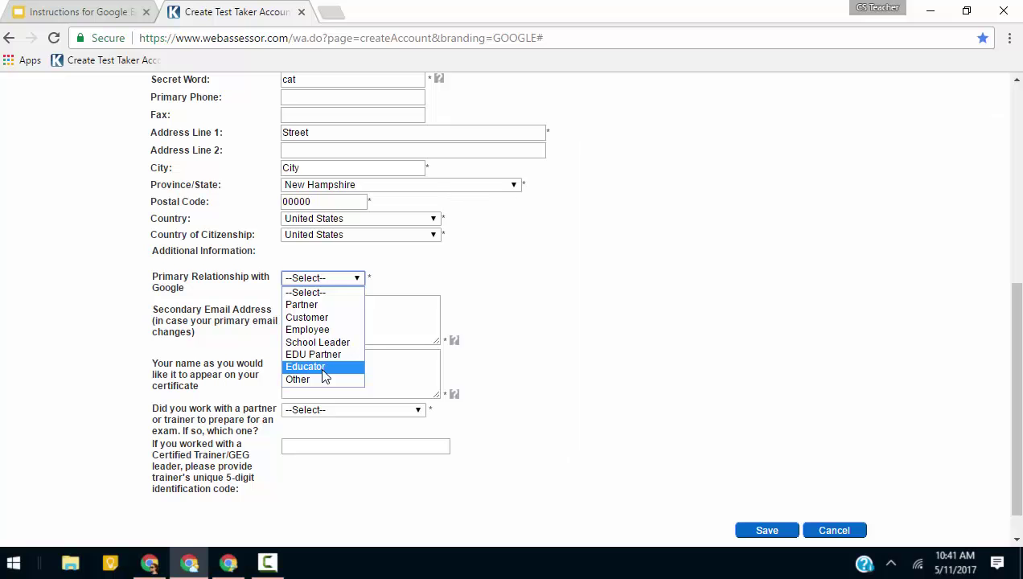
pyautogui.click(324, 375)
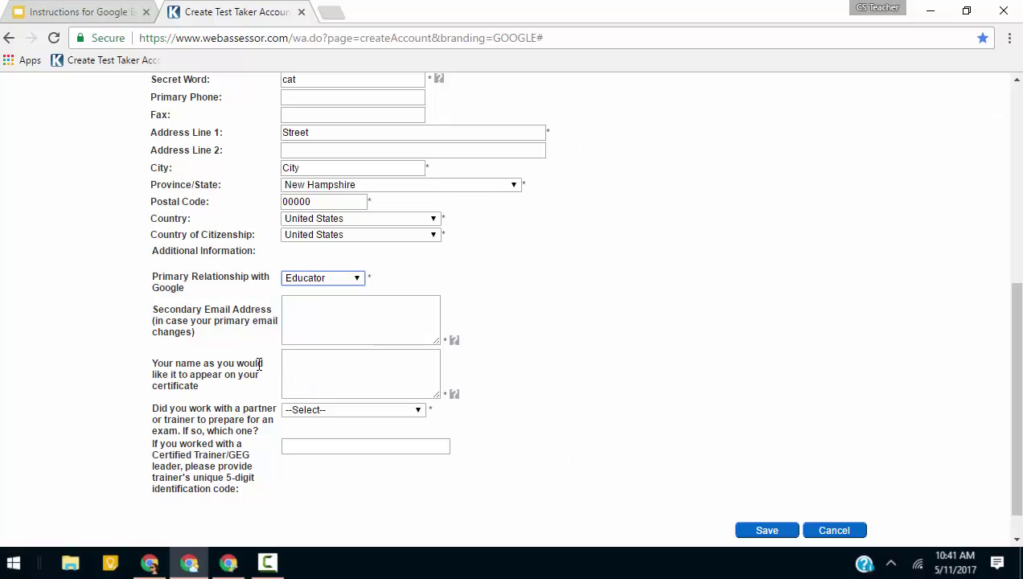
# Enter a secondary e-mail address and the name to appear on the certificate.
pyautogui.click(306, 310)
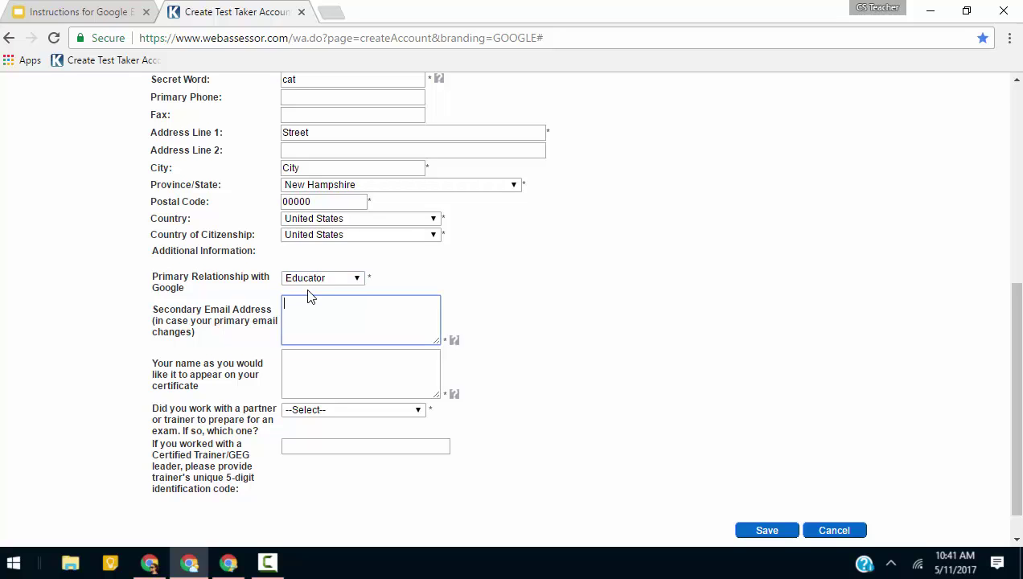
pyautogui.scroll(5, 324, 222)
pyautogui.scroll(-3, 324, 224)
pyautogui.scroll(-3, 325, 223)
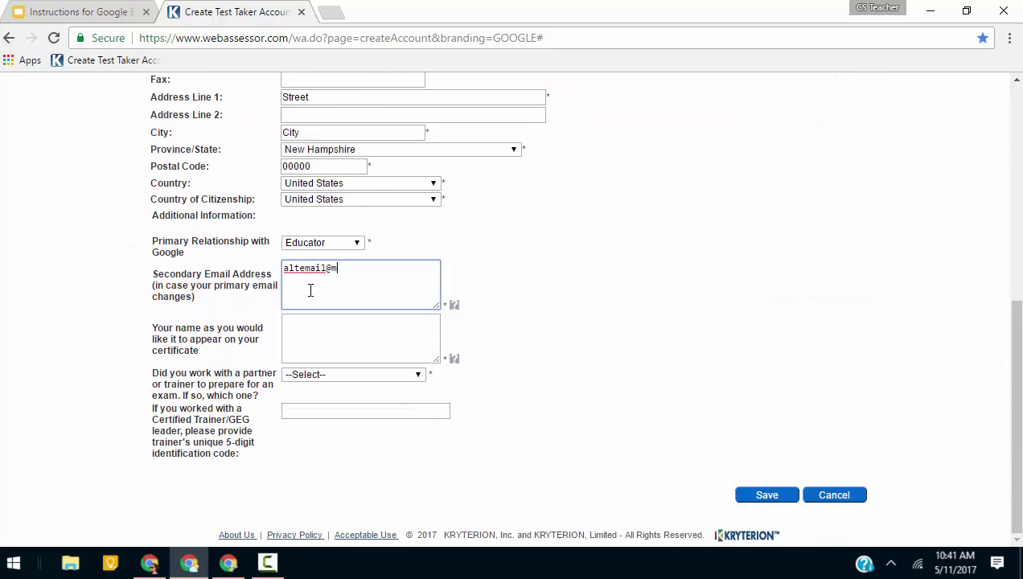
pyautogui.press('BackSpace')
pyautogui.click(332, 323)
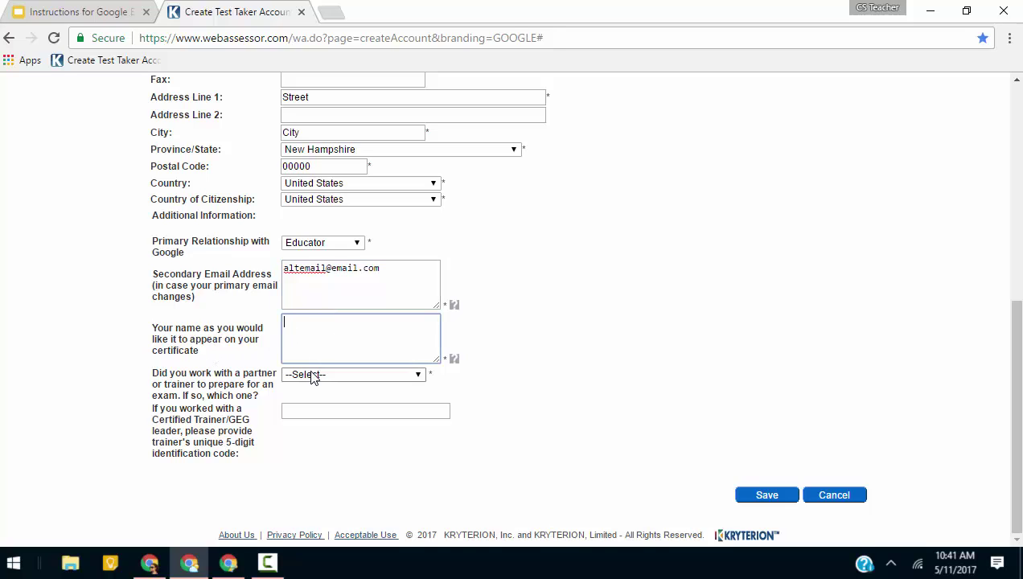
pyautogui.write('First Last')
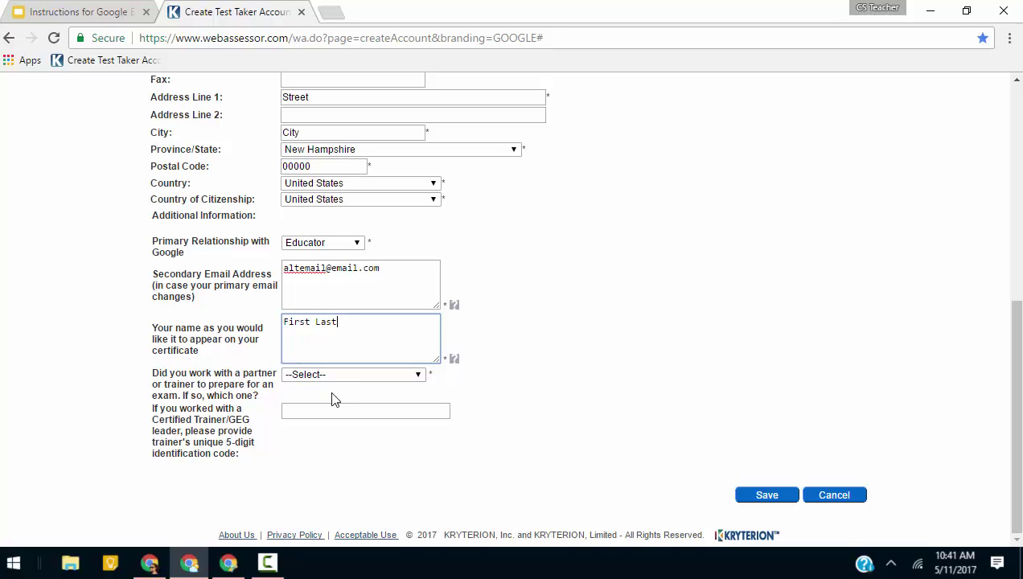
# Choose AppsEvents as the training partner and enter the trainer's identification code.
pyautogui.click(347, 375)
pyautogui.click(366, 150)
pyautogui.click(317, 410)
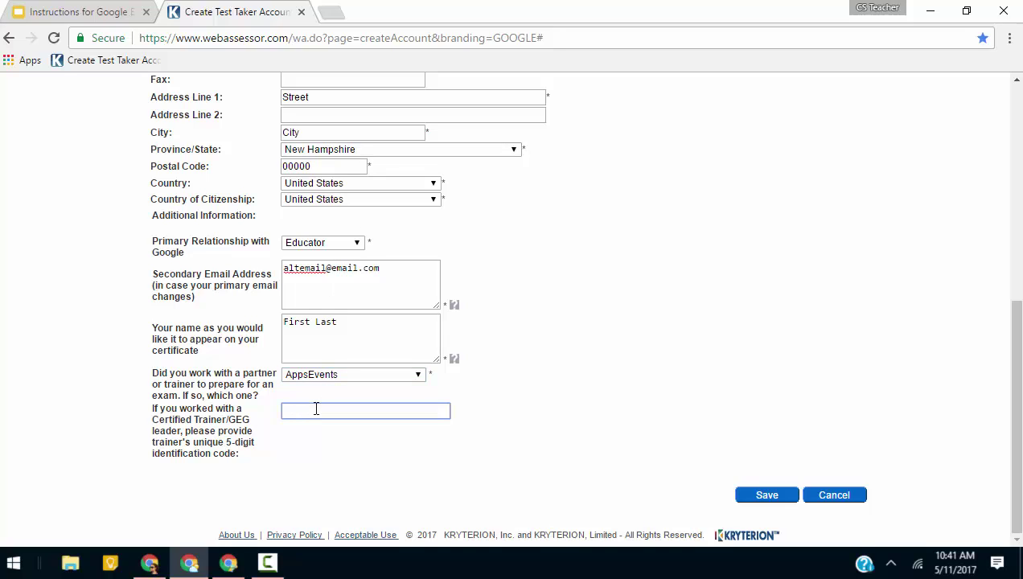
pyautogui.write('00057')
pyautogui.scroll(3, 608, 300)
pyautogui.scroll(3, 628, 294)
# Save the new test-taker account and let Chrome remember its password.
pyautogui.click(768, 262)
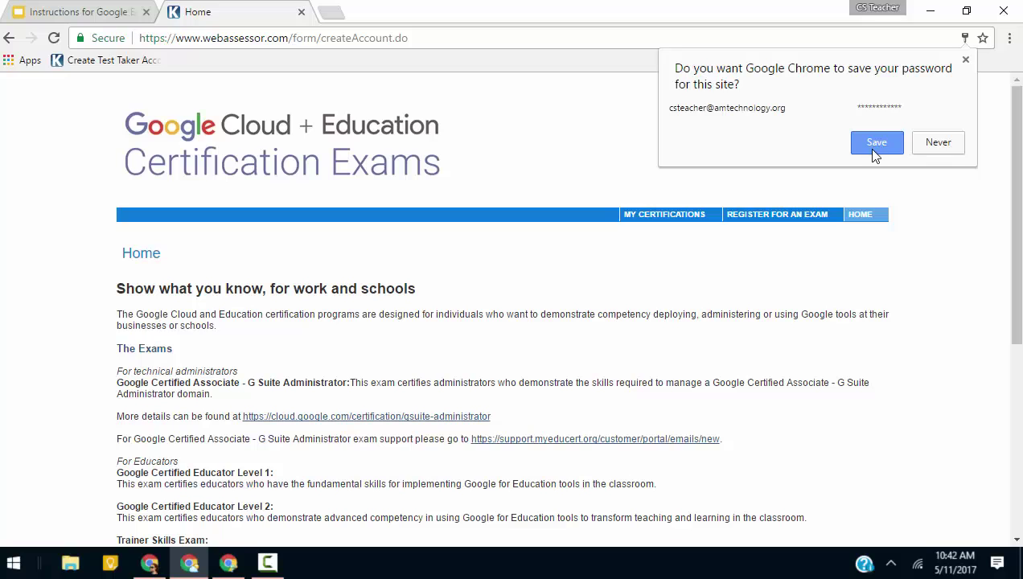
pyautogui.click(873, 148)
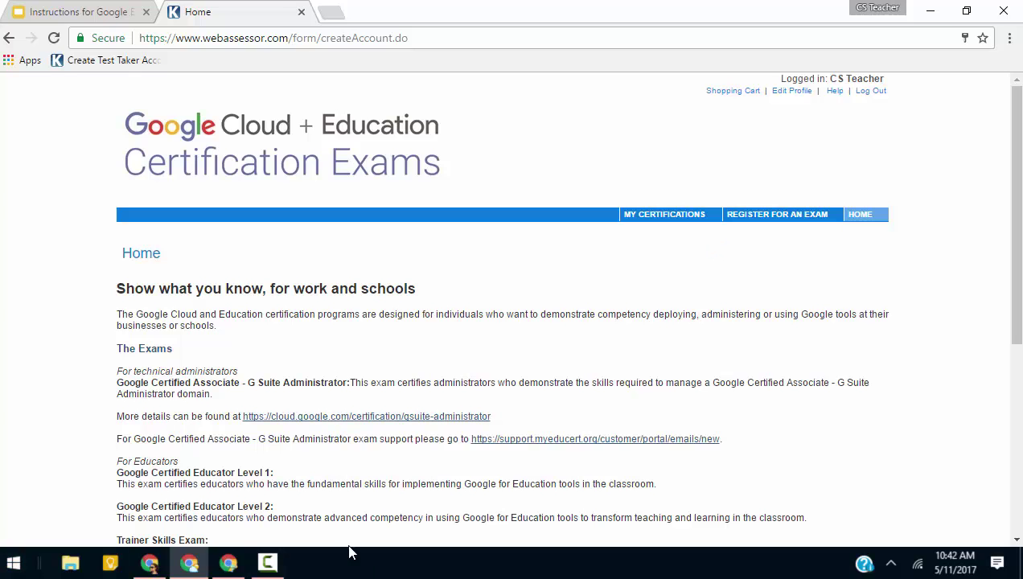
pyautogui.scroll(-2, 390, 435)
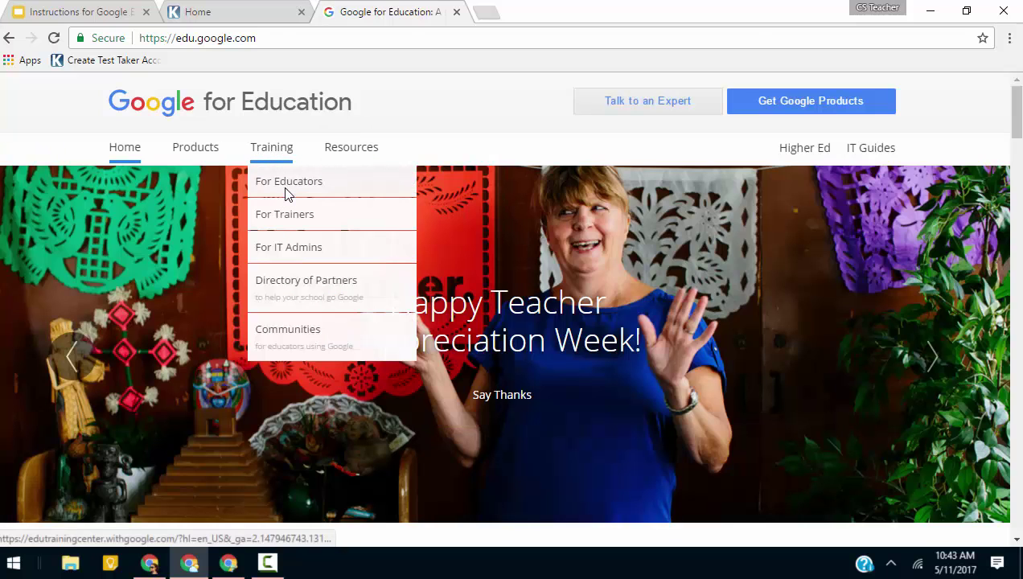
# Go through Training for Educators, Certification and Educator Level 1 to register for the Level 1 exam.
pyautogui.click(286, 193)
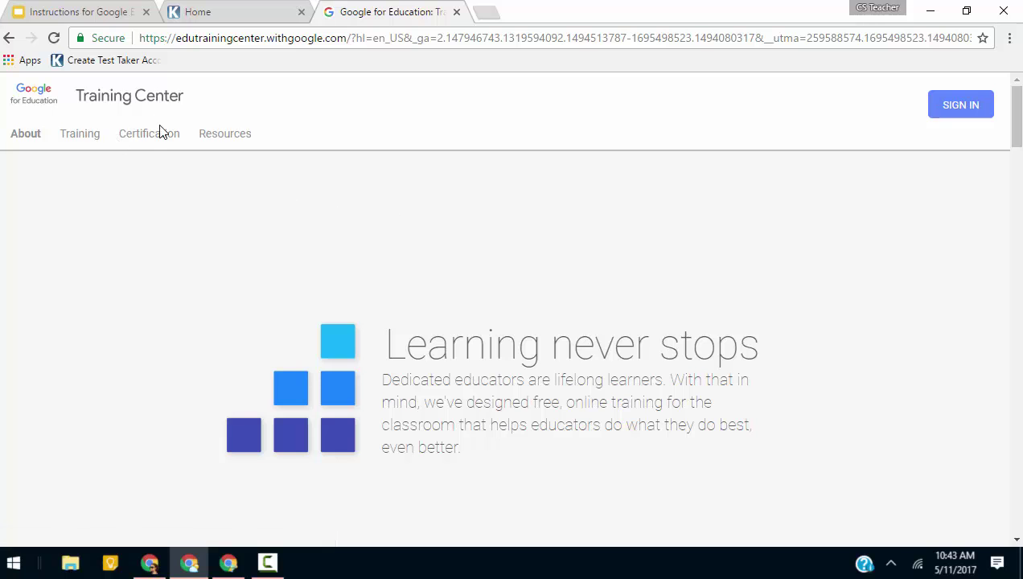
pyautogui.click(159, 133)
pyautogui.scroll(-5, 329, 153)
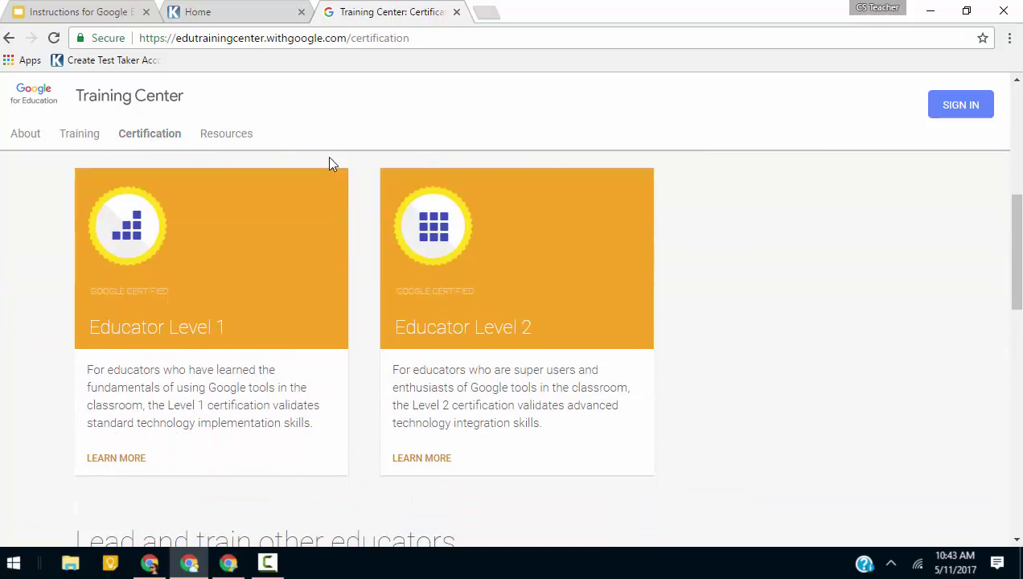
pyautogui.scroll(-2, 266, 185)
pyautogui.click(203, 213)
pyautogui.scroll(-4, 434, 266)
pyautogui.click(368, 306)
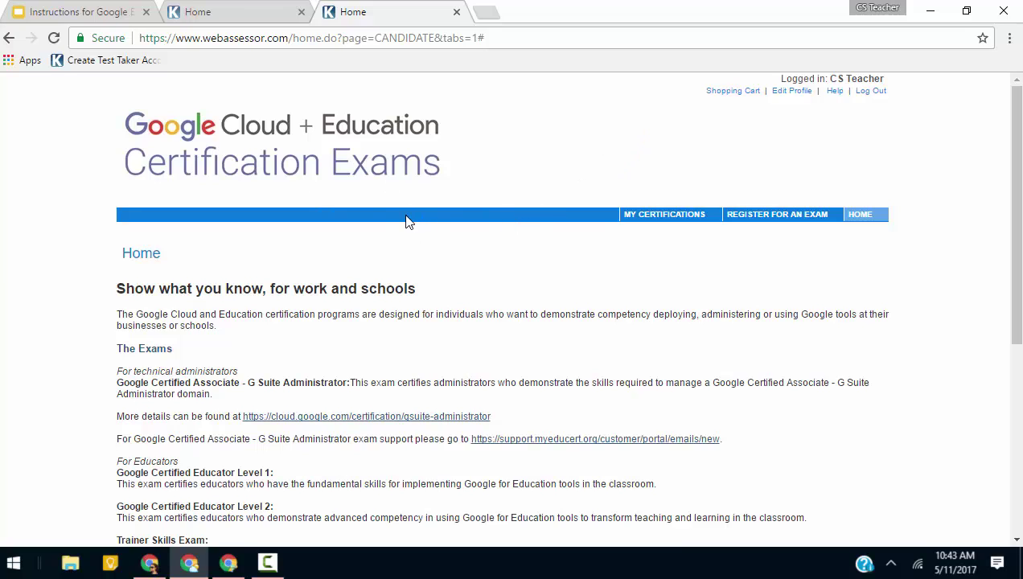
# Add the Educator Level 1 exam from the For Educators list to the cart at USD 10.00.
pyautogui.click(778, 219)
pyautogui.scroll(-2, 322, 266)
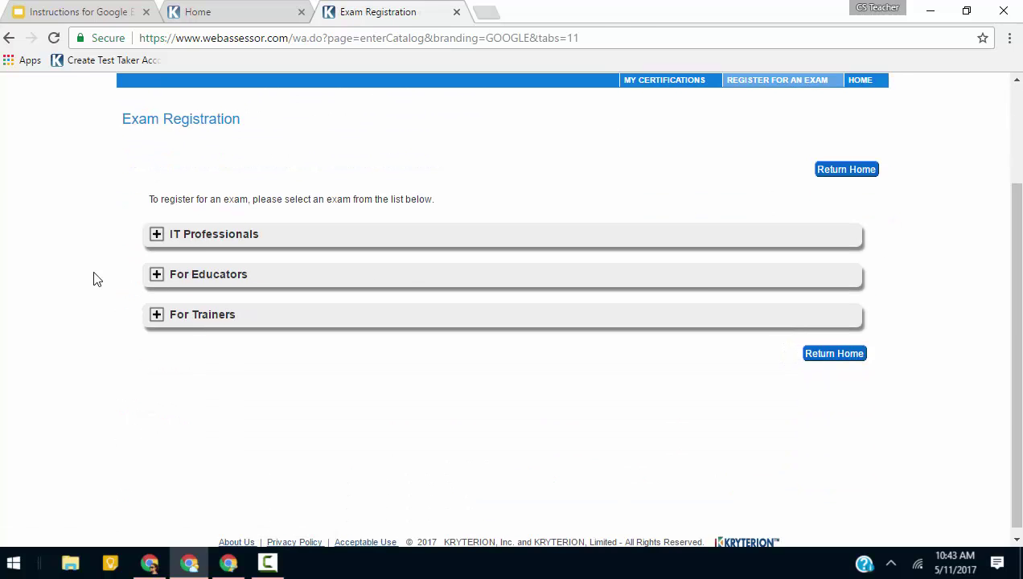
pyautogui.click(155, 277)
pyautogui.click(799, 318)
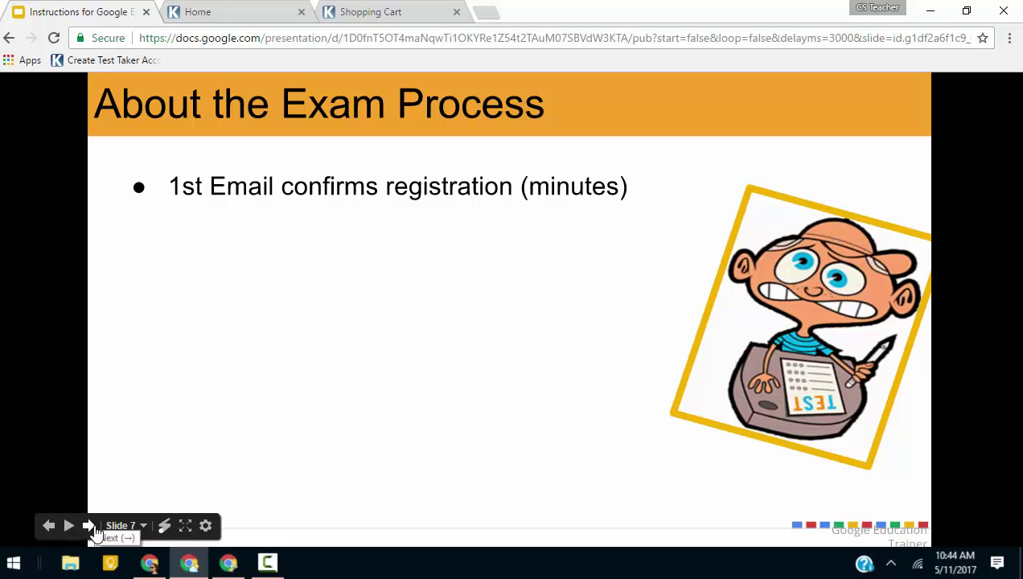
# Reveal the 2nd Email point on the exam-process slide, opening the exam-ready email example.
pyautogui.click(90, 527)
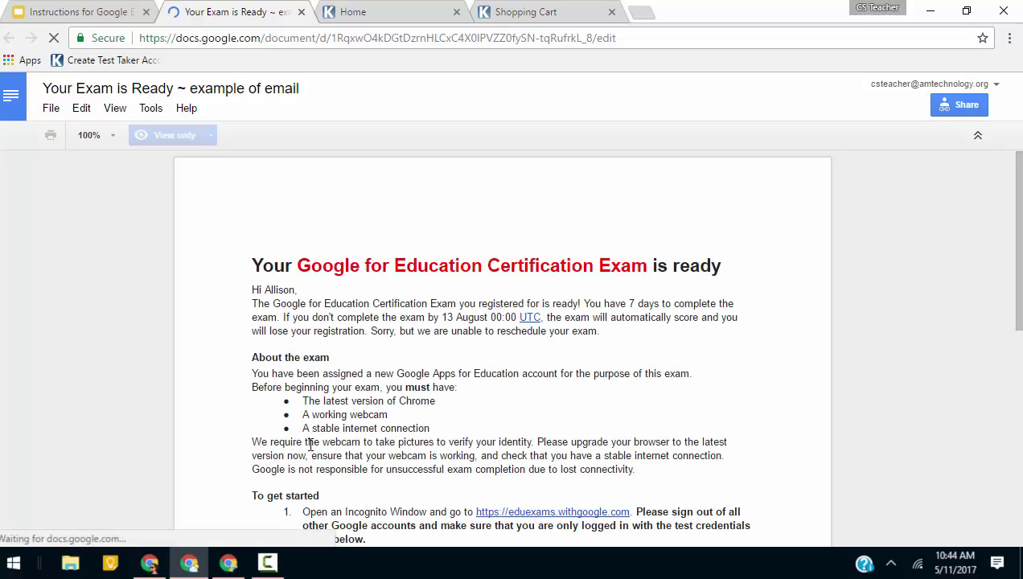
# Scroll the example email down to its 'To get started' steps, then bring up Chrome's menu.
pyautogui.scroll(-1, 323, 401)
pyautogui.scroll(-1, 322, 400)
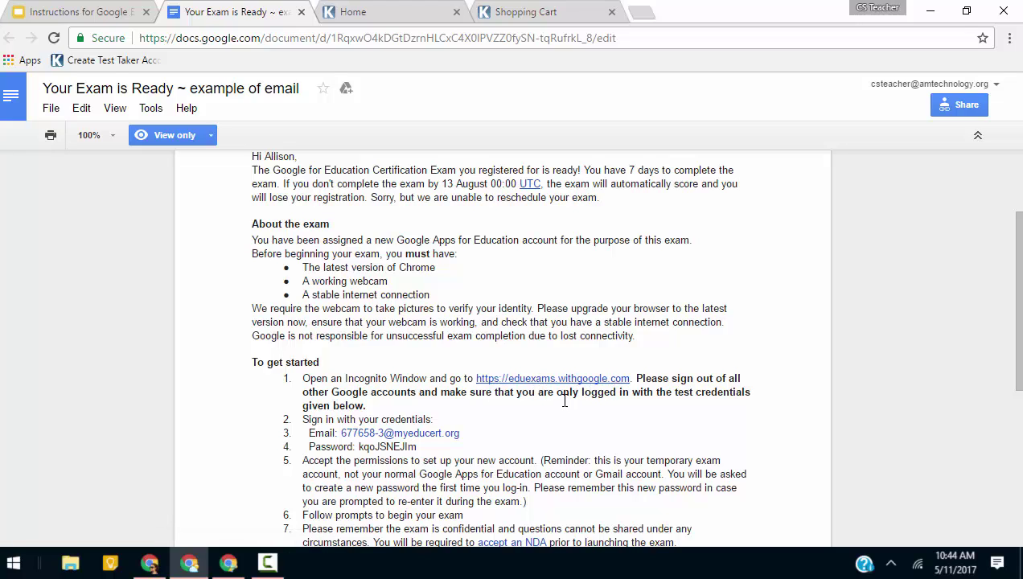
pyautogui.click(1009, 39)
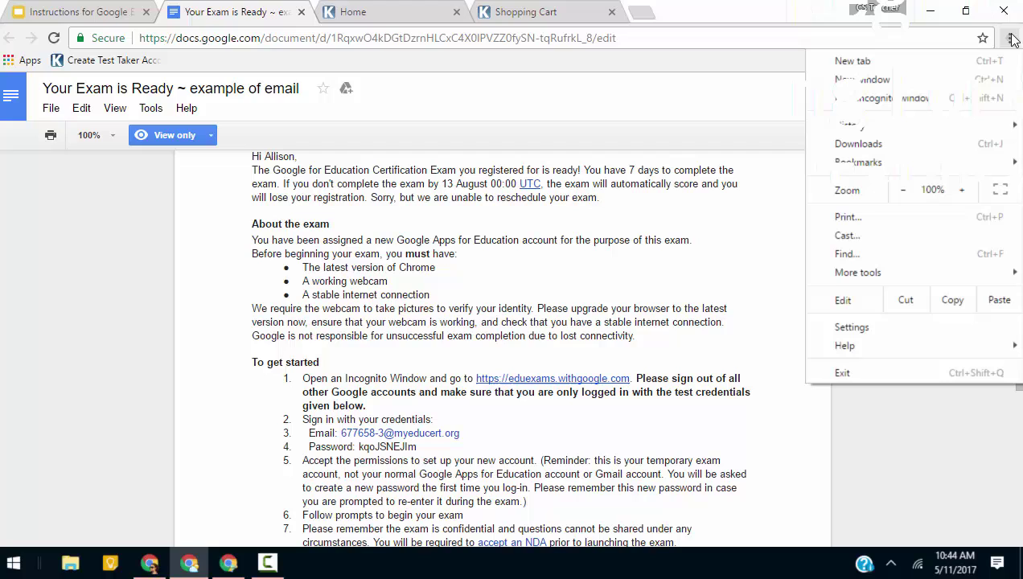
# Open a new Chrome incognito window and pin its tab.
pyautogui.click(885, 99)
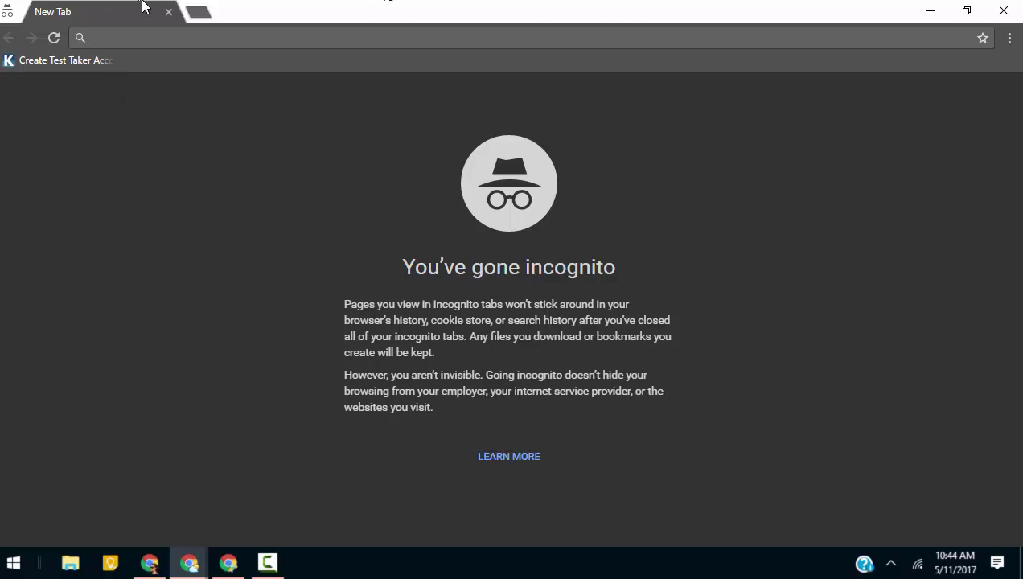
pyautogui.rightClick(88, 11)
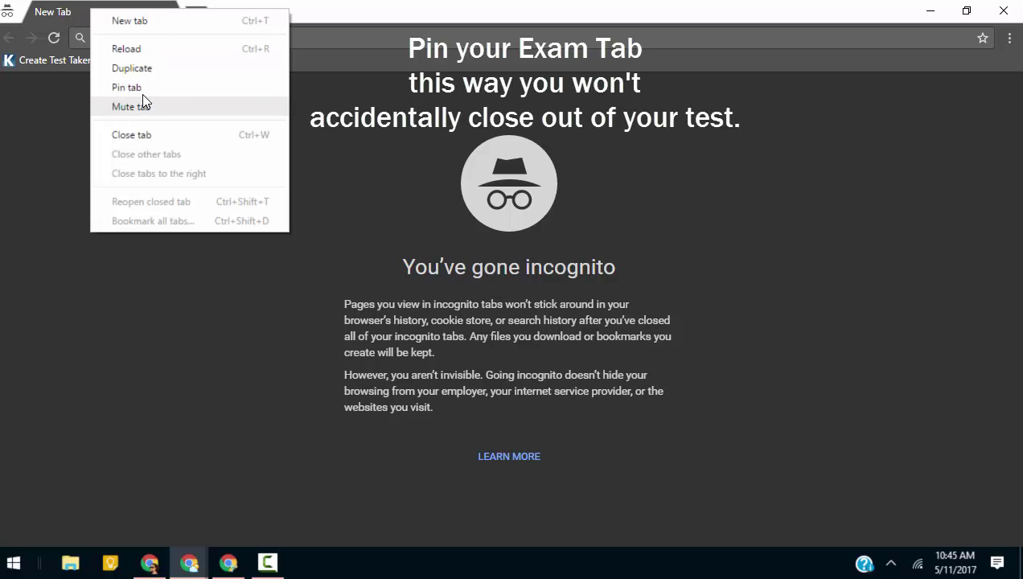
pyautogui.click(142, 87)
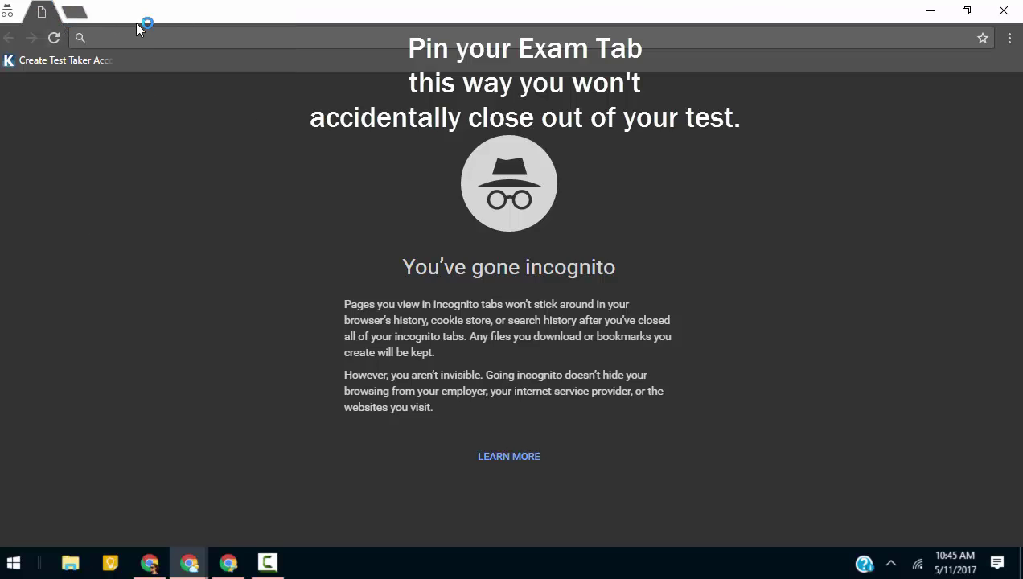
# Minimize the incognito window and copy the eduexams.withgoogle.com link from the example email.
pyautogui.click(929, 15)
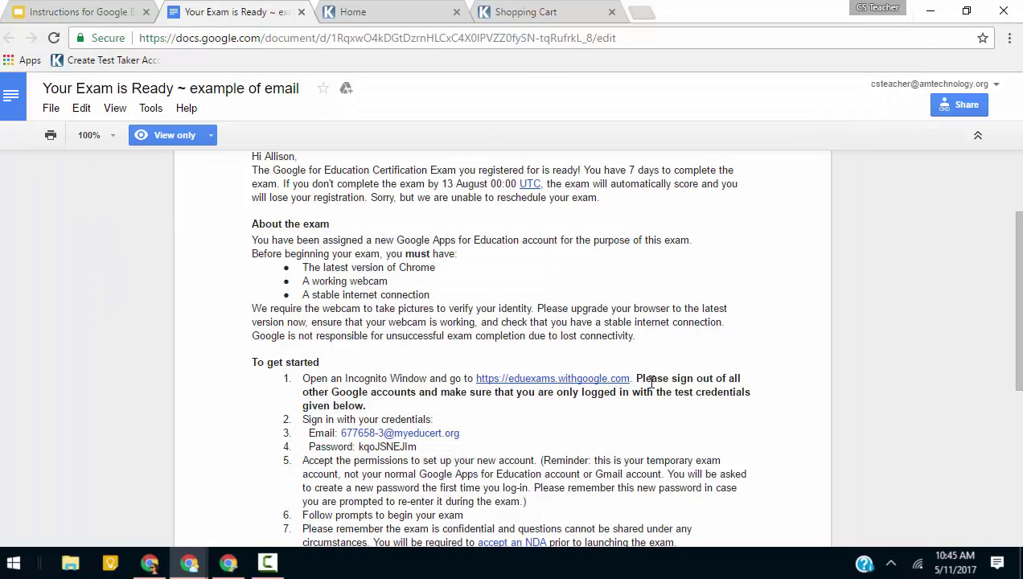
pyautogui.moveTo(634, 378); pyautogui.dragTo(471, 380)
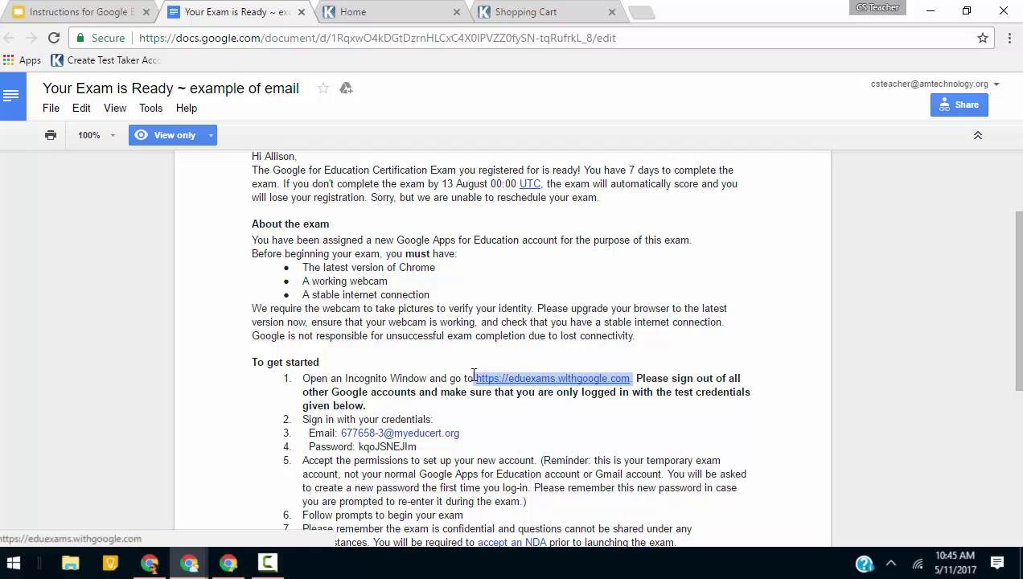
pyautogui.rightClick(540, 376)
pyautogui.click(576, 394)
# Paste the link into the pinned incognito tab, load the Certification Exams page, and return to the email.
pyautogui.moveTo(203, 568)
pyautogui.click(228, 499)
pyautogui.rightClick(171, 35)
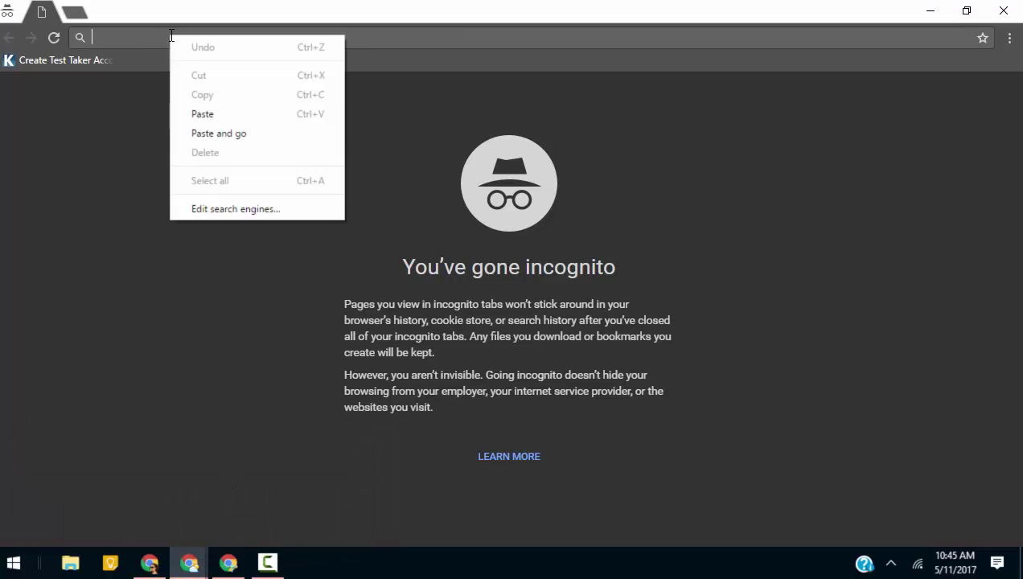
pyautogui.click(213, 111)
pyautogui.press('Return')
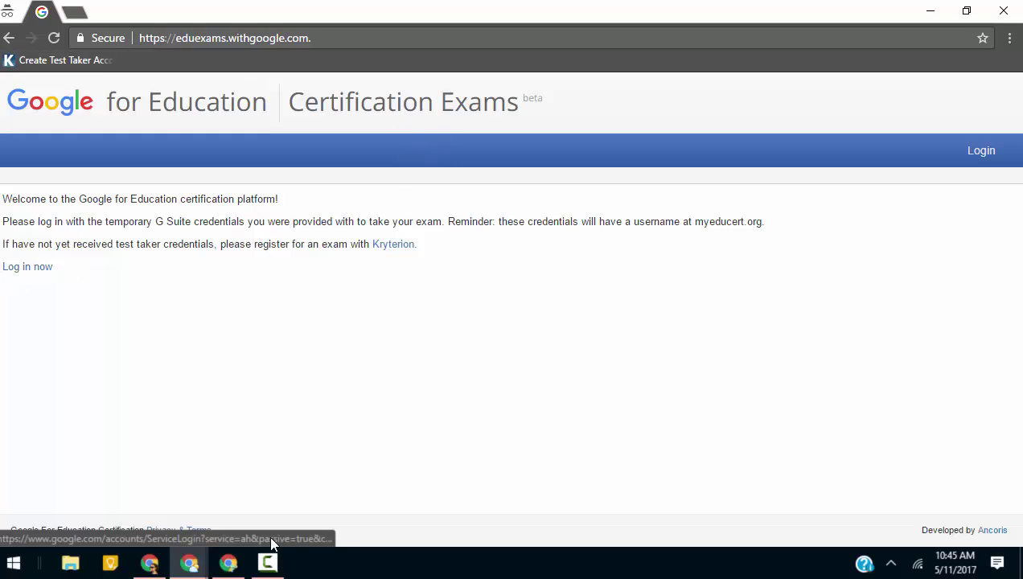
pyautogui.click(192, 568)
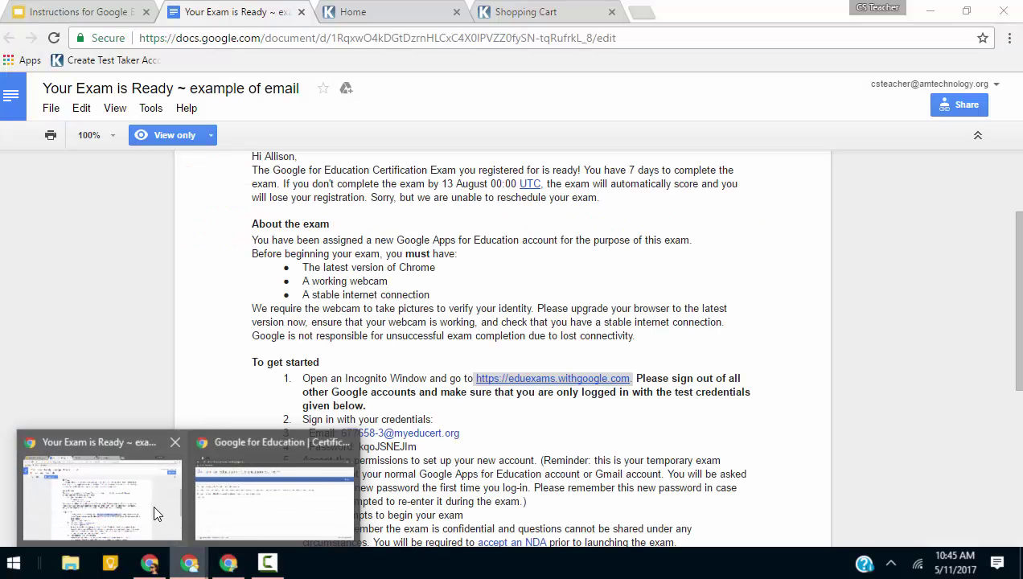
# Highlight the test account's email address in the example email, read on, then return to the slideshow.
pyautogui.click(156, 516)
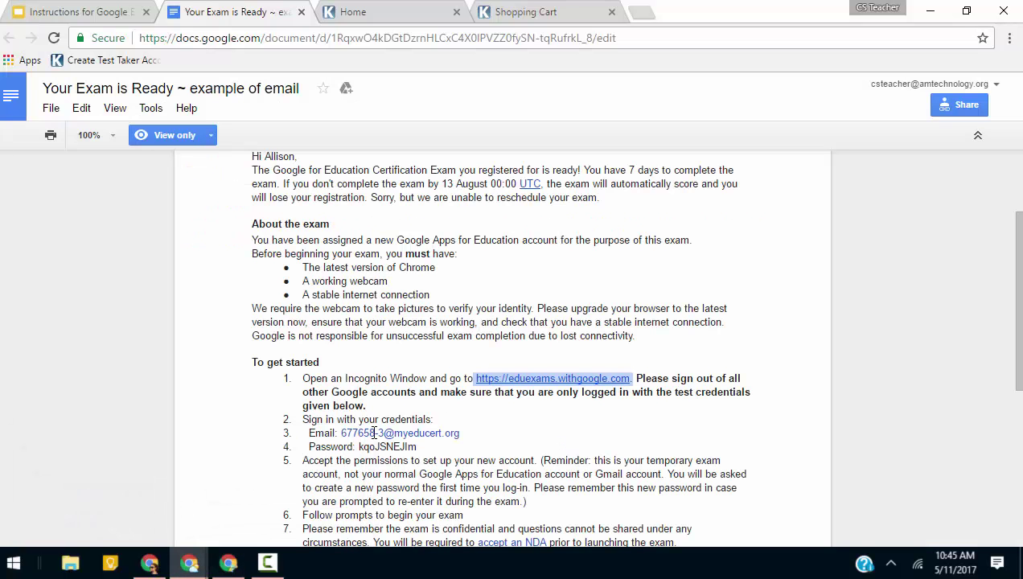
pyautogui.moveTo(343, 432); pyautogui.dragTo(414, 429)
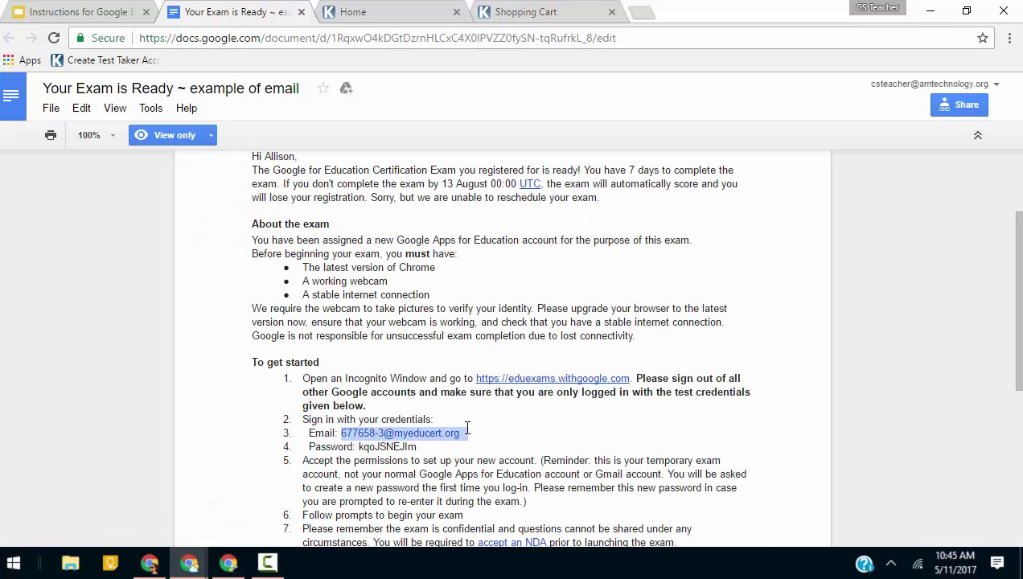
pyautogui.moveTo(467, 428); pyautogui.dragTo(460, 427)
pyautogui.scroll(-2, 496, 446)
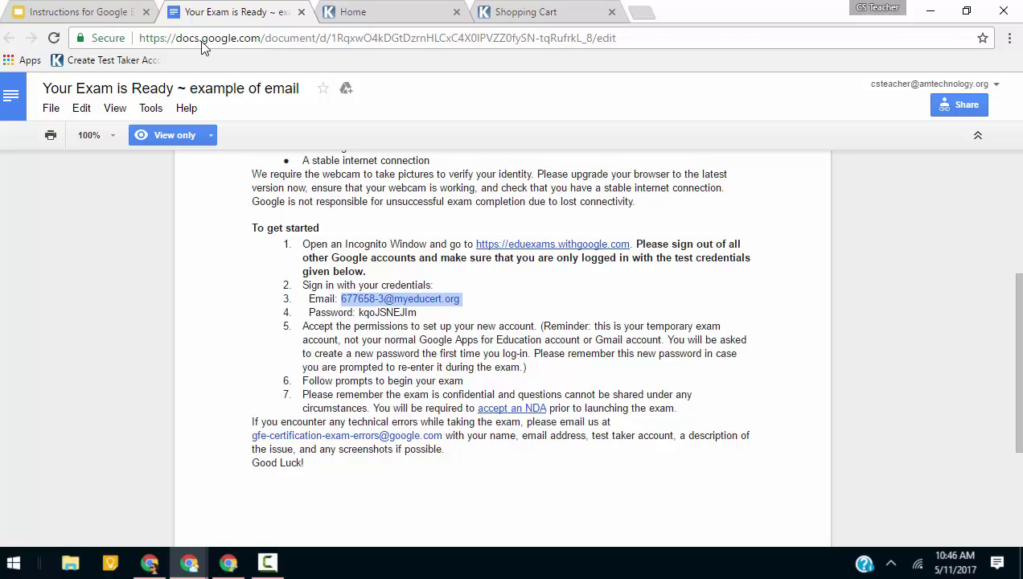
pyautogui.click(95, 4)
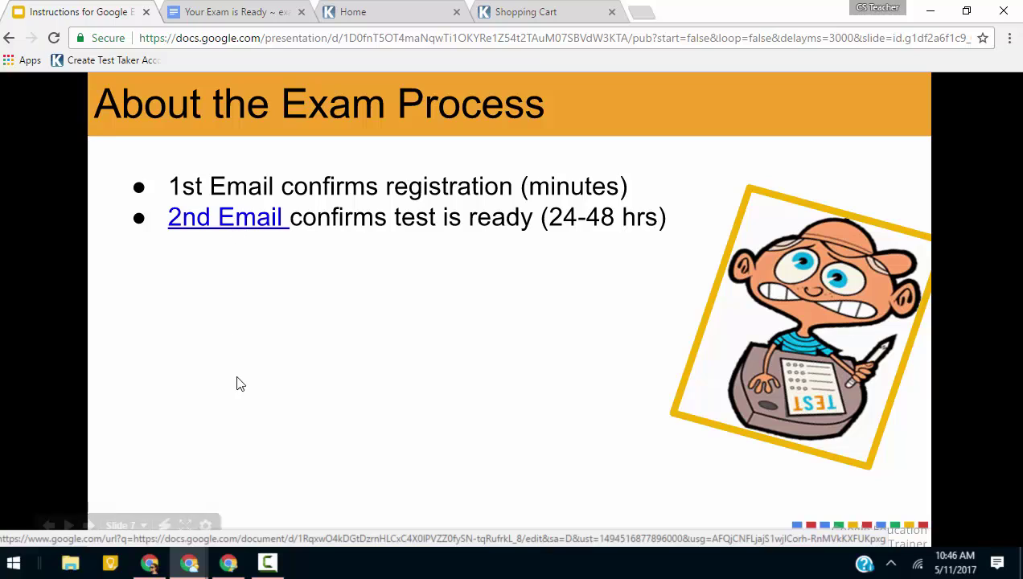
# Reveal the direct-link, incognito, Test Center login, webcam, Start Test, mark-and-review, question-count and drag-and-drop points.
pyautogui.click(89, 527)
pyautogui.click(88, 526)
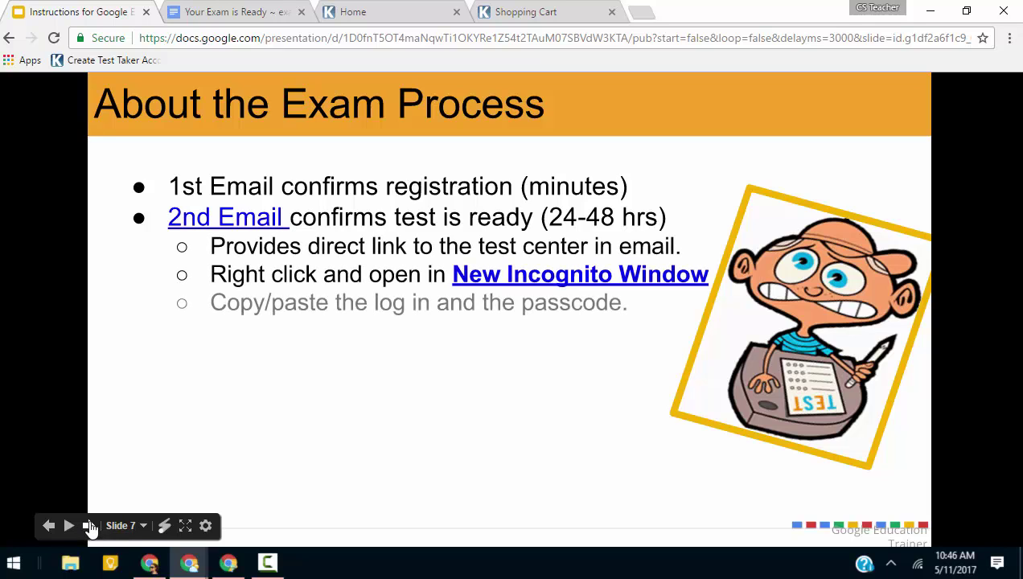
pyautogui.click(90, 527)
pyautogui.click(90, 527)
pyautogui.click(90, 527)
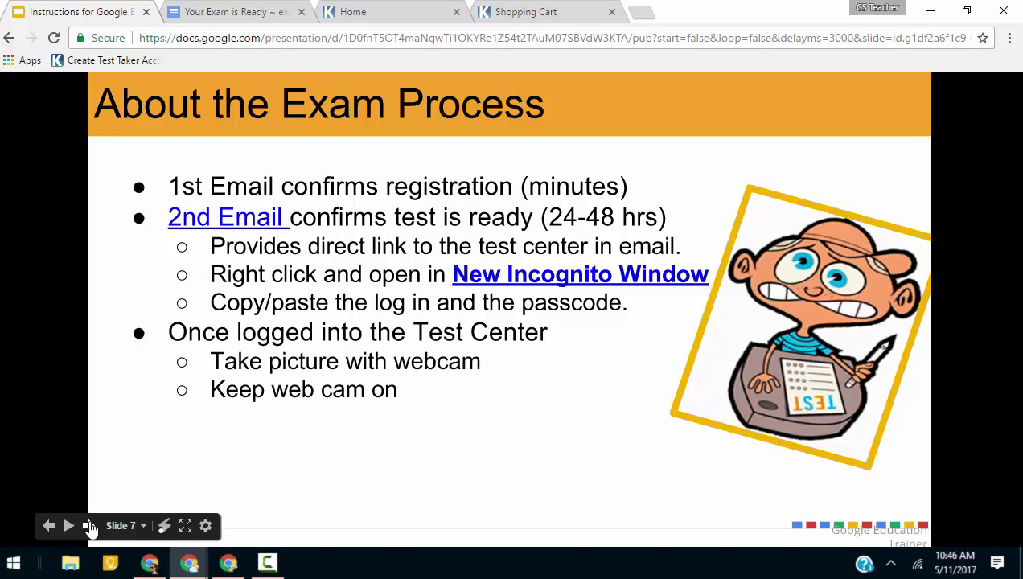
pyautogui.click(90, 527)
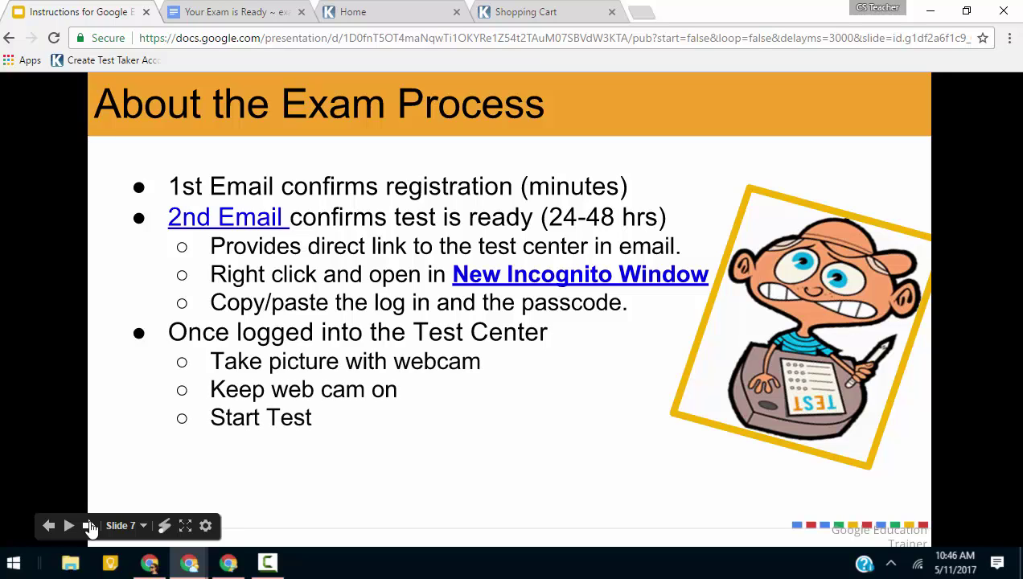
pyautogui.click(90, 527)
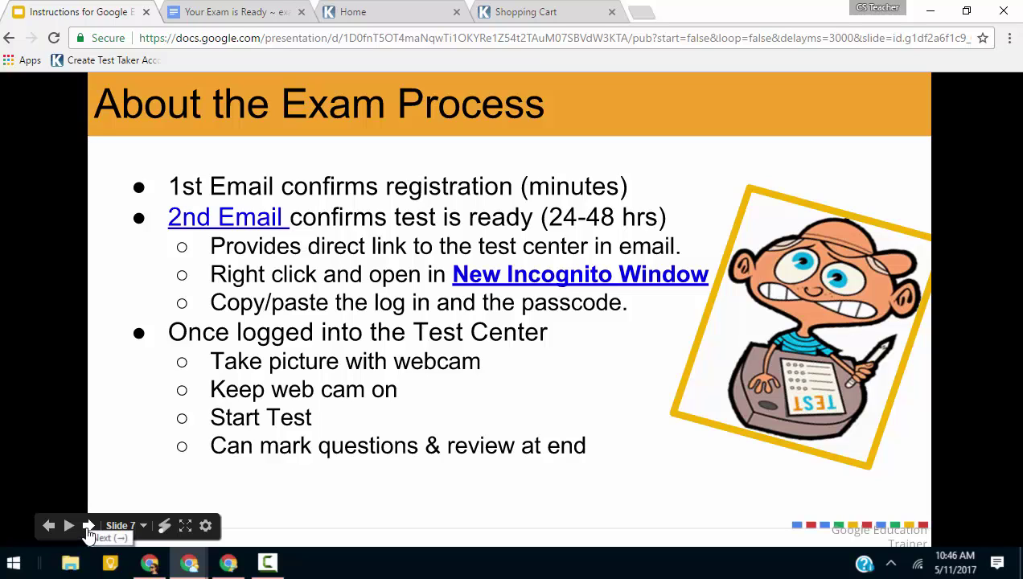
pyautogui.click(88, 527)
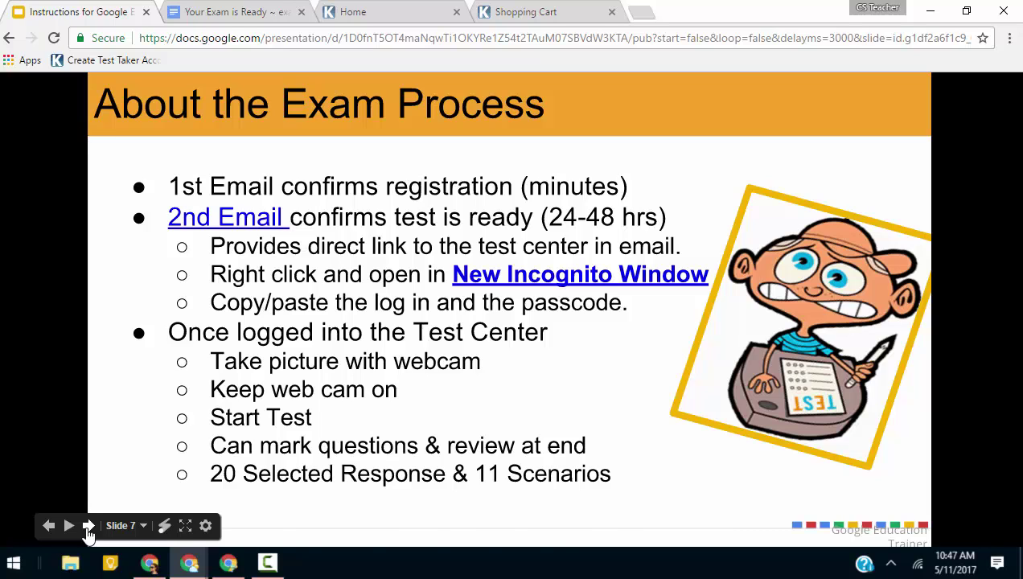
pyautogui.click(88, 527)
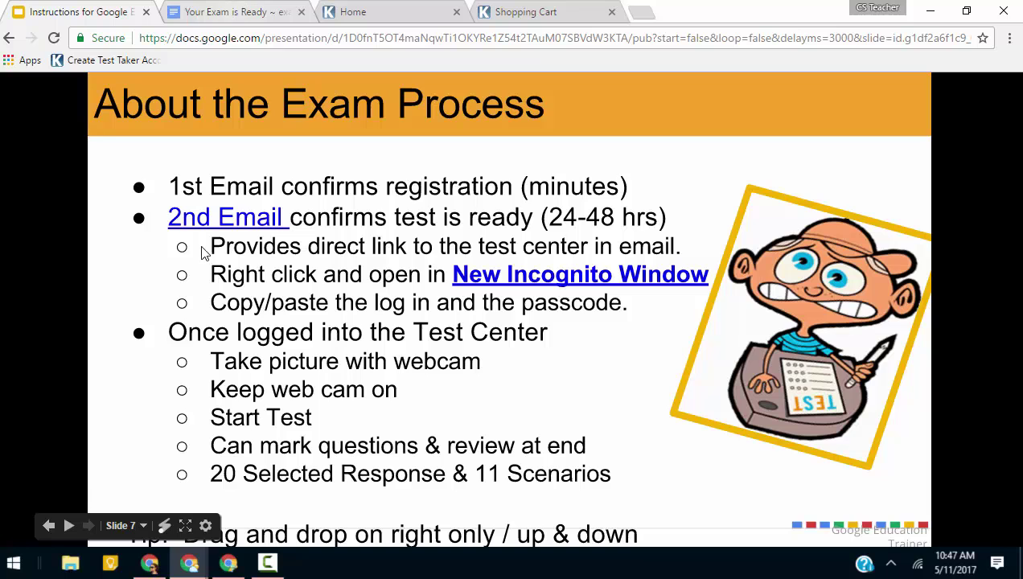
pyautogui.click(130, 526)
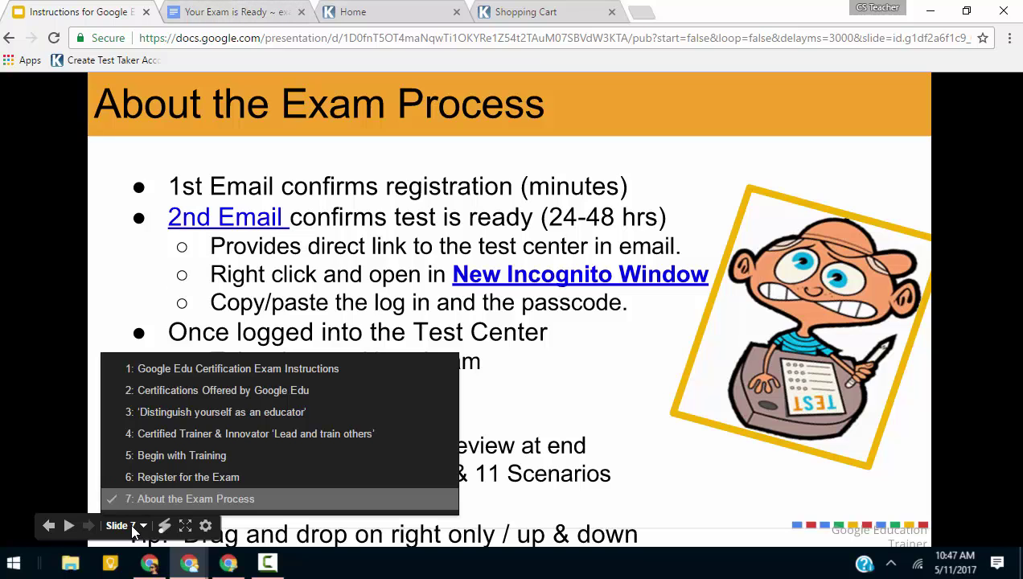
# Jump to slide 1, 'Google Edu Certification Exam Instructions'.
pyautogui.click(158, 370)
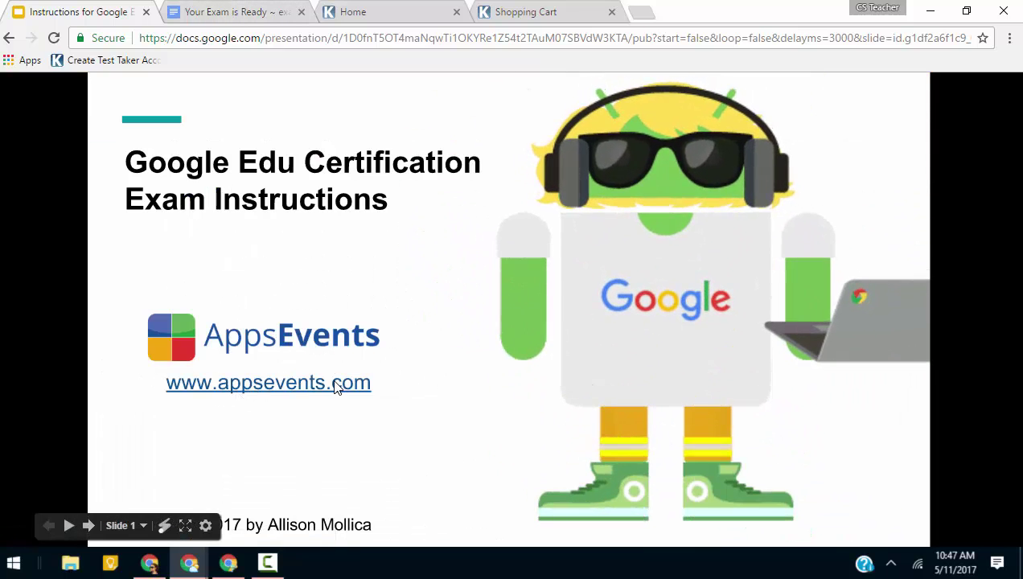